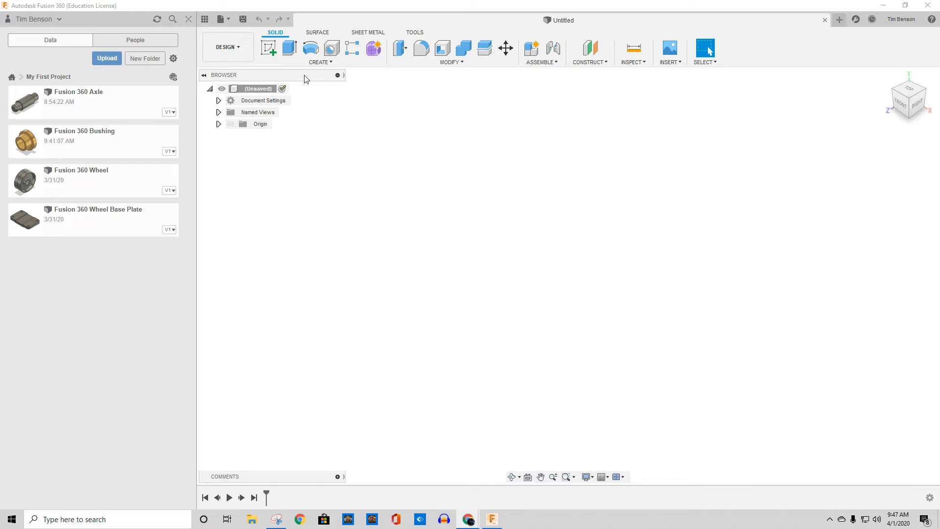
Step: Start a sketch on the front XY plane and draw a 1.5 in diameter circle centred on the origin
click(269, 49)
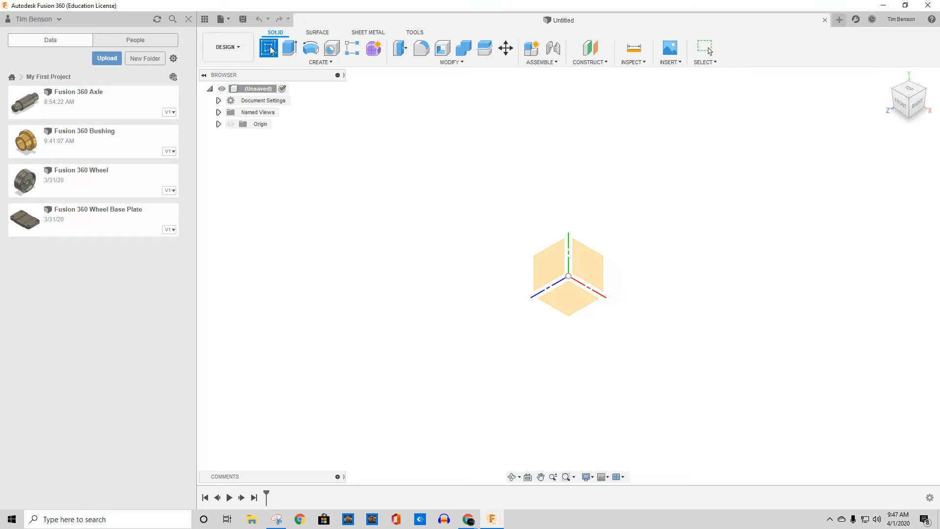
click(584, 266)
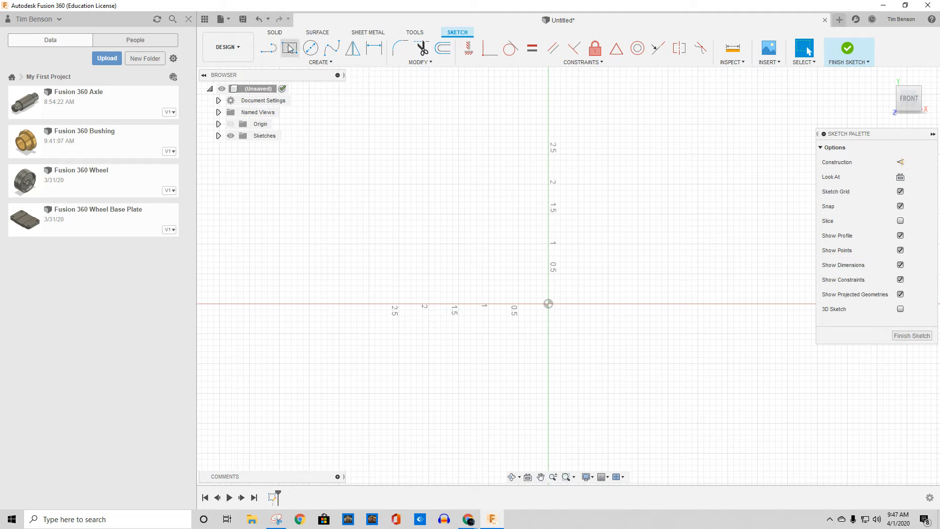
click(310, 49)
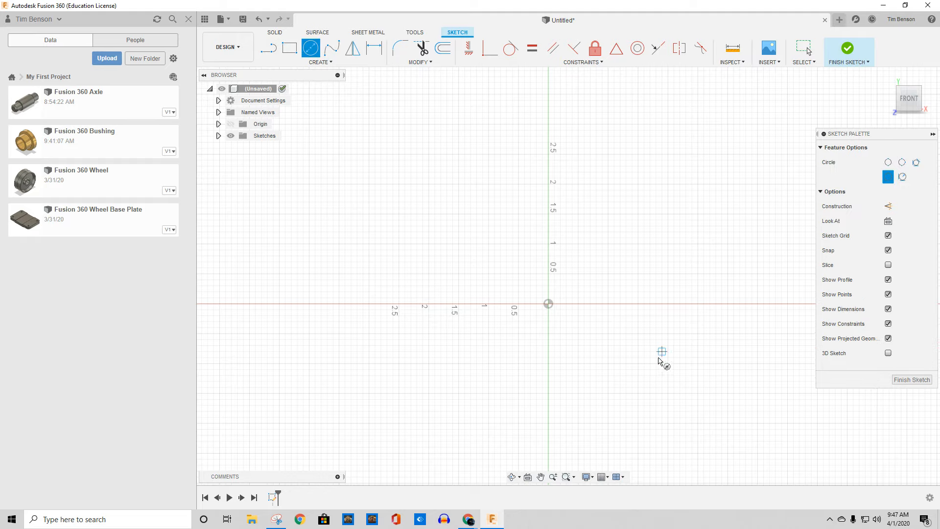
click(548, 303)
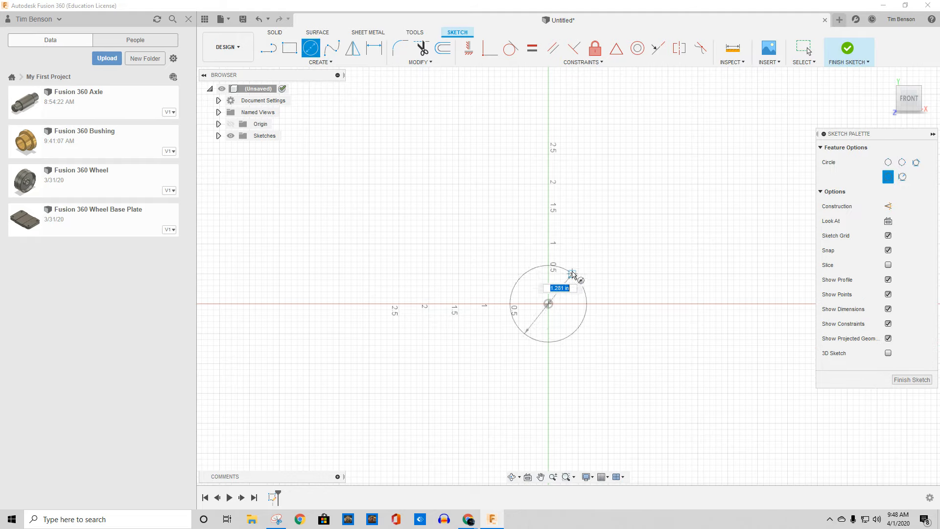
text(1.5)
key(Return)
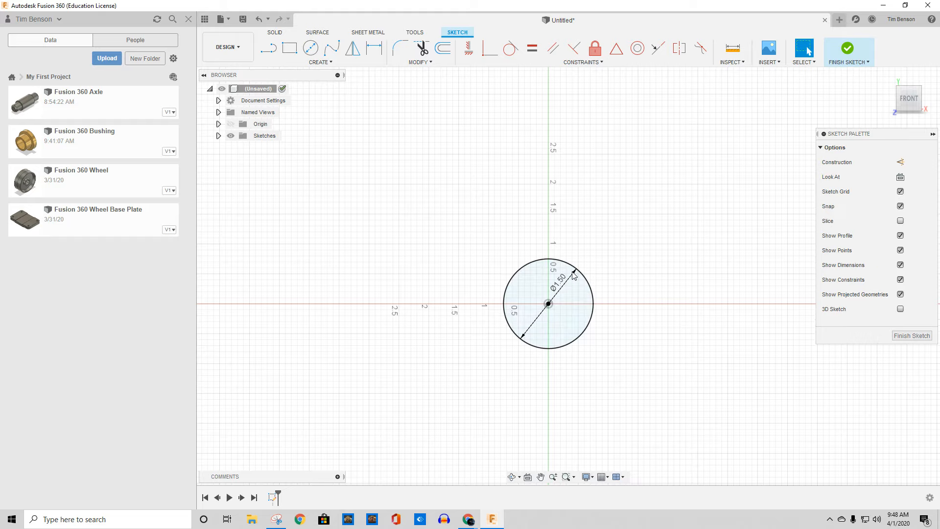
Step: Sketch a horizontal line about 4.4 in long above the circle, spanning both sides of the vertical axis
click(268, 48)
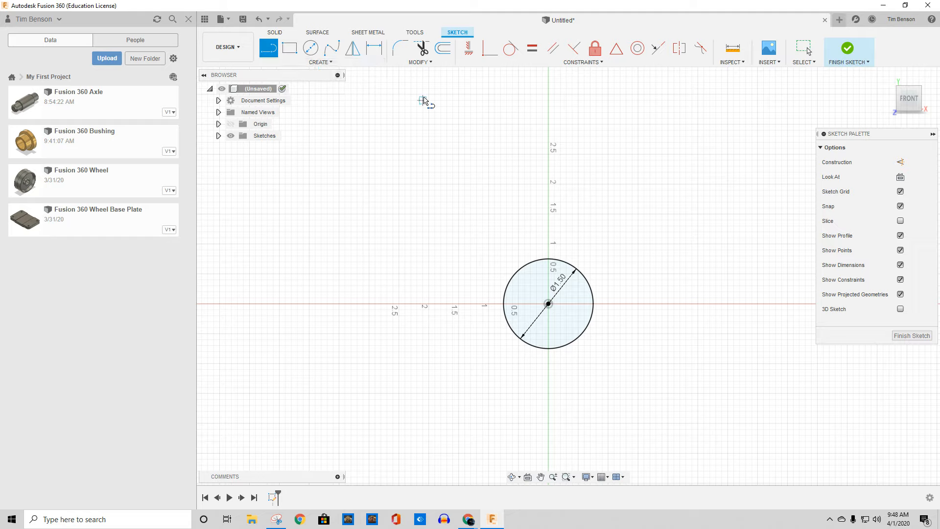
click(422, 101)
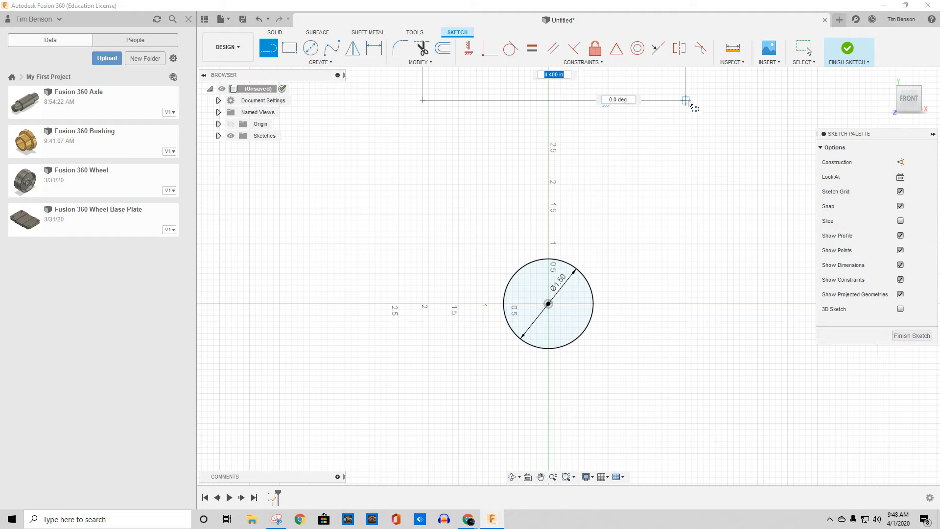
click(686, 101)
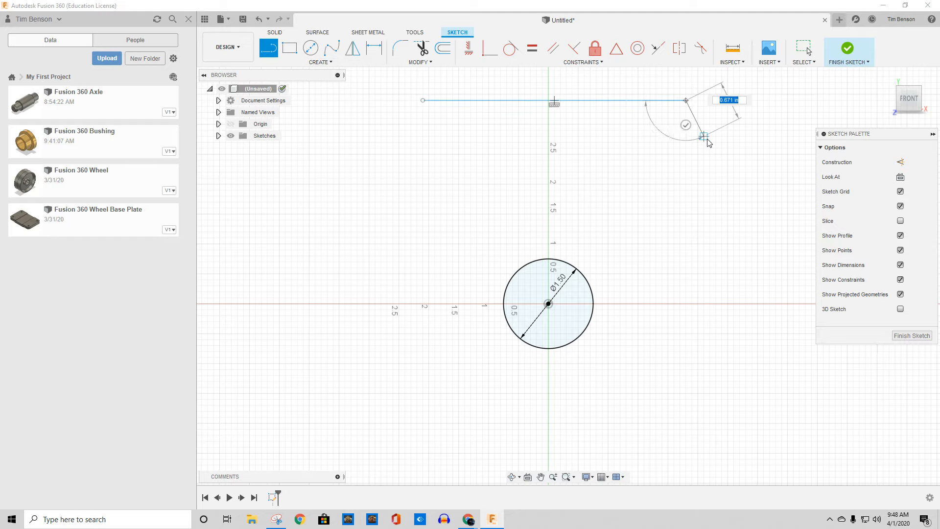
key(Escape)
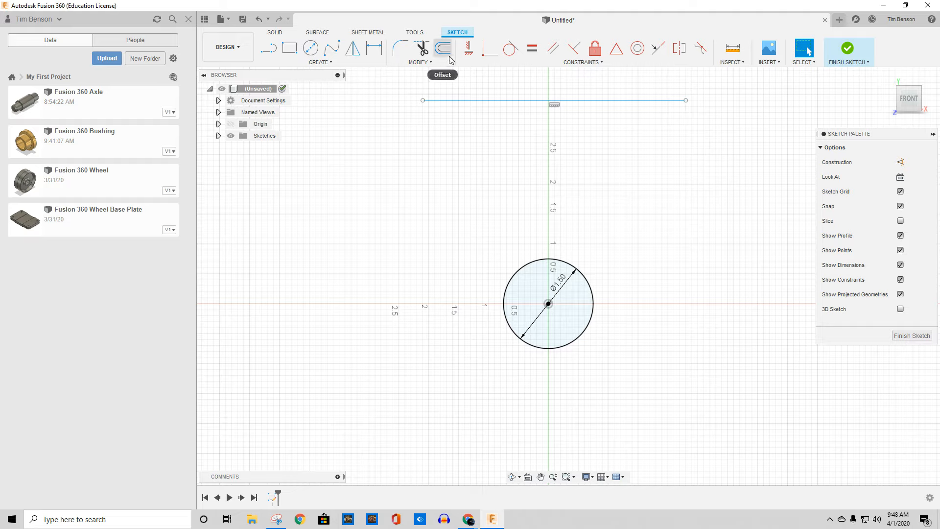
Step: Draw a 0.375 in vertical line downward from the left end of the horizontal line
click(268, 48)
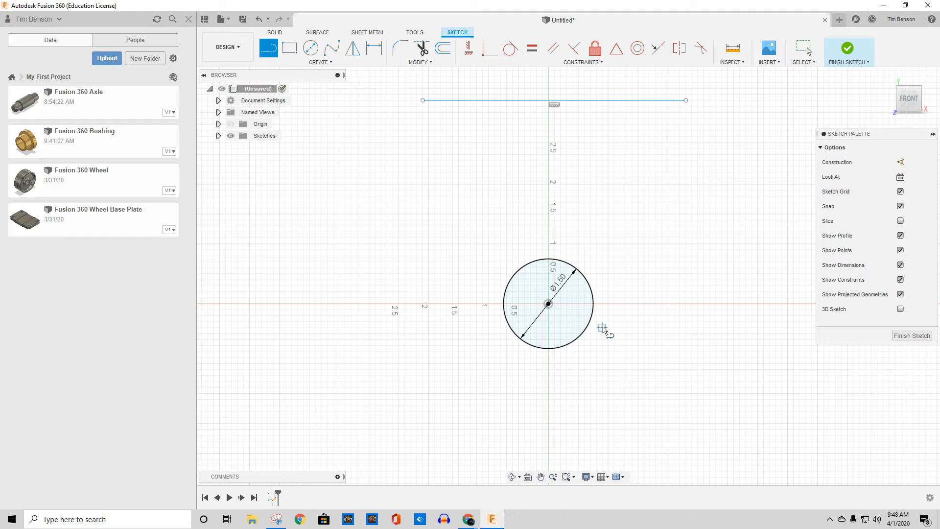
click(423, 101)
text(3)
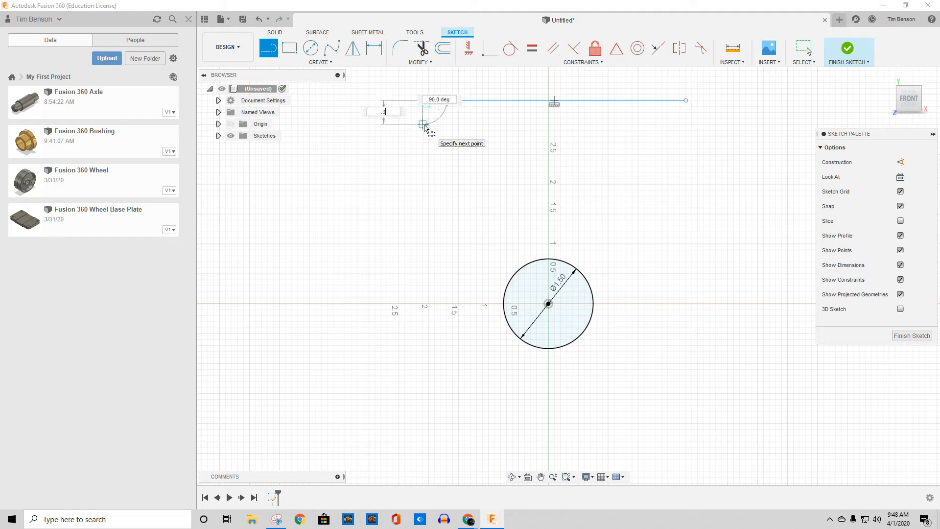
text(75)
key(Return)
key(Escape)
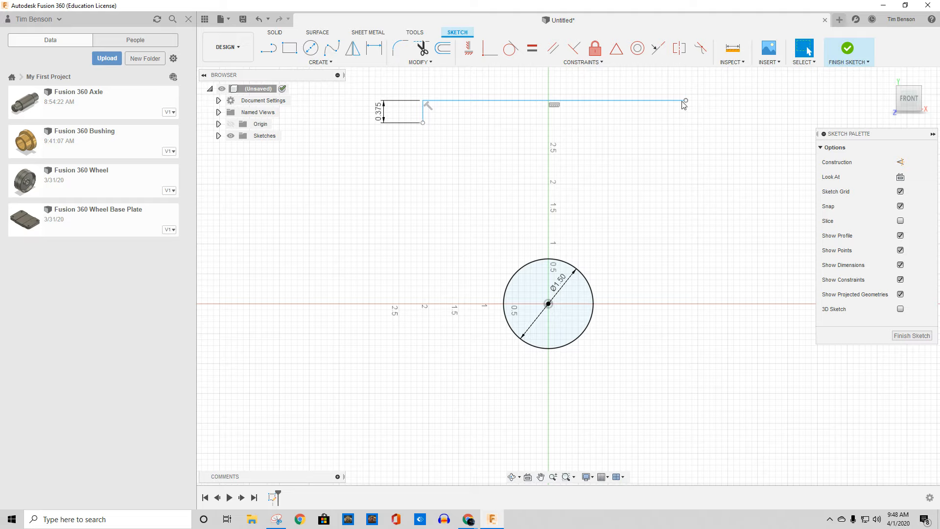
Step: Draw a matching 0.375 in vertical line downward from the right end of the horizontal line
key(l)
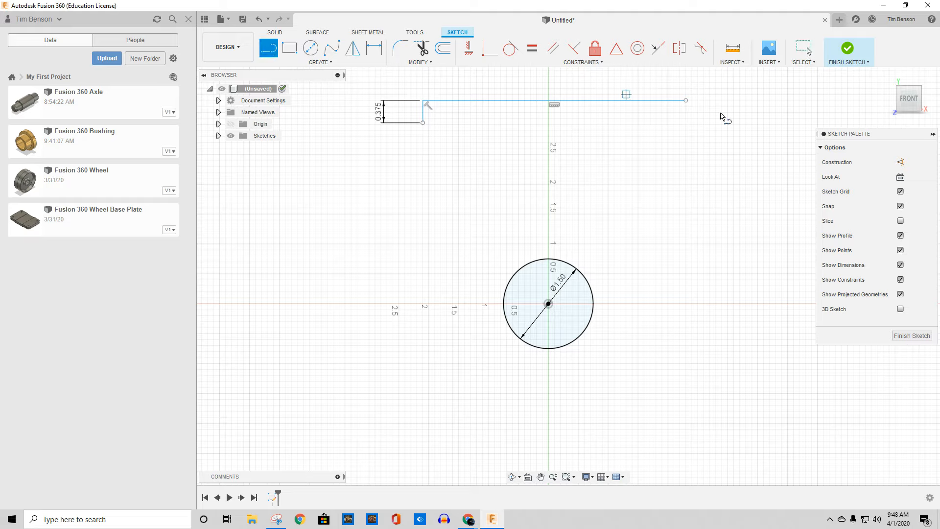
click(685, 101)
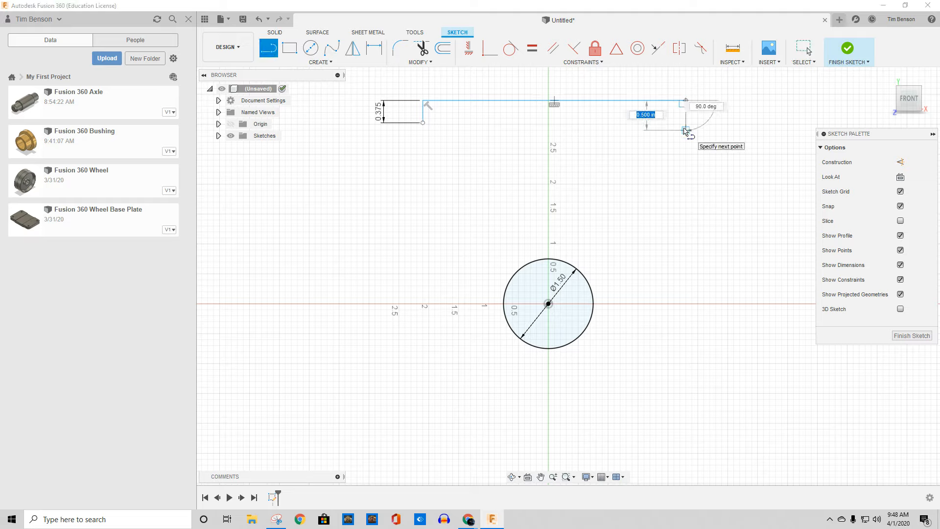
text(.375)
key(Return)
key(Escape)
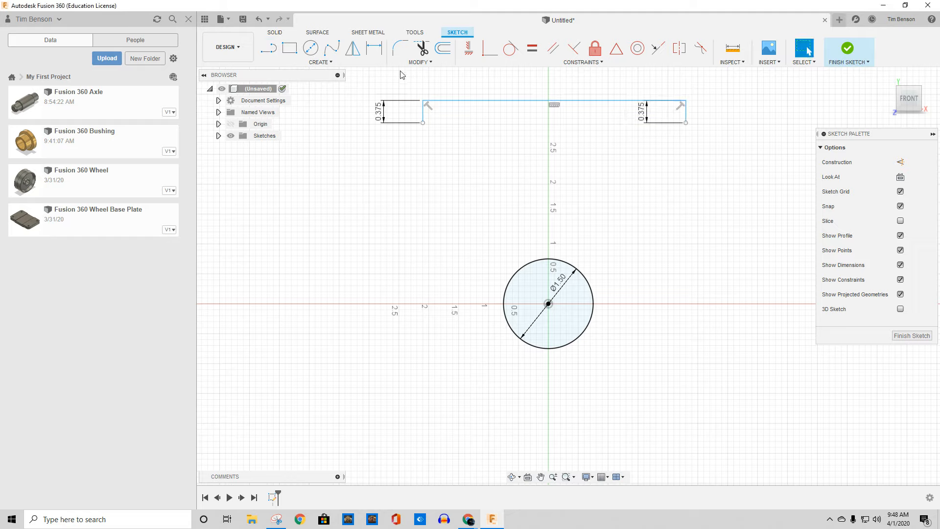
Step: Dimension the vertical distance between the horizontal line and the circle's centre as 2.375 in
click(374, 47)
click(541, 106)
click(548, 304)
click(601, 229)
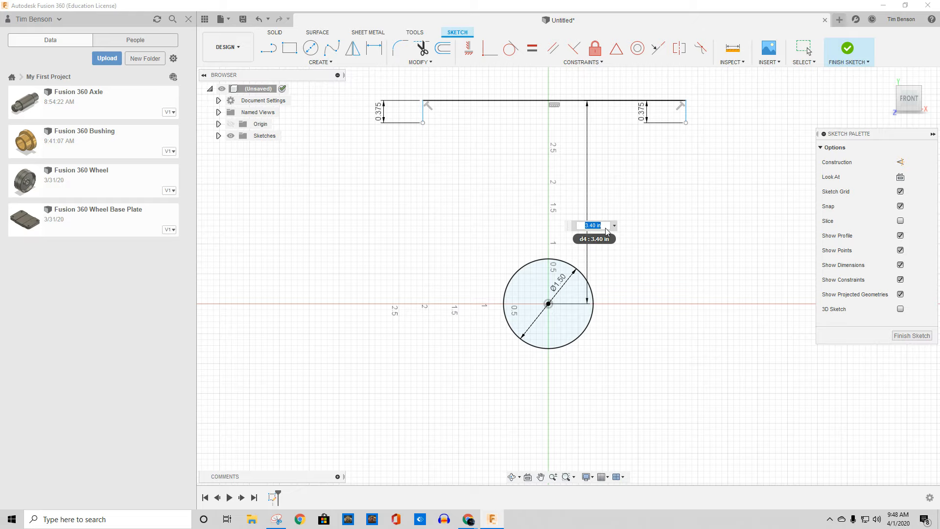
text(2.3)
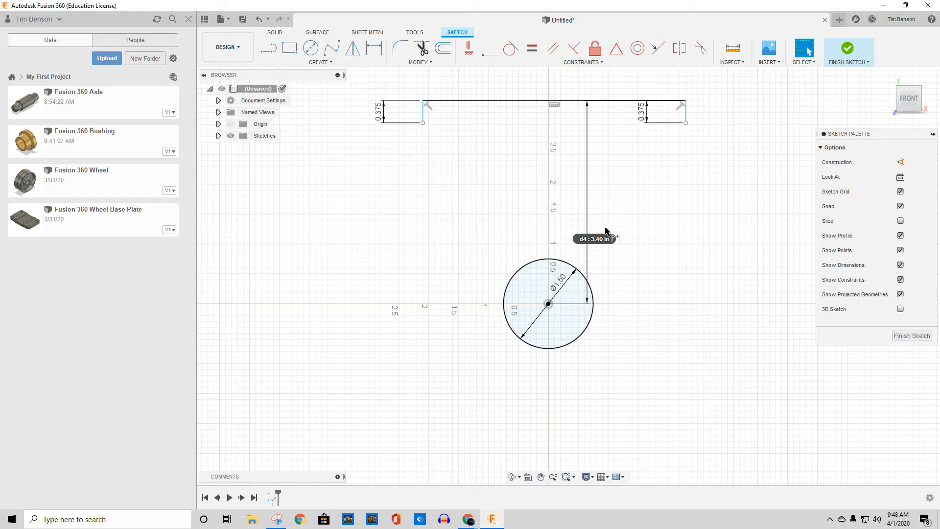
text(75)
key(Return)
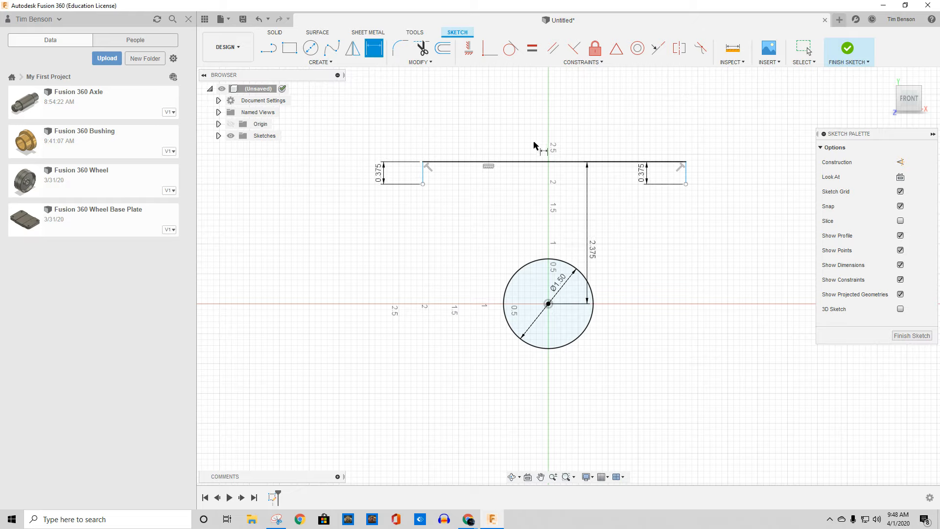
Step: Dimension the length of the horizontal top line as 3.25 in
click(535, 162)
click(537, 137)
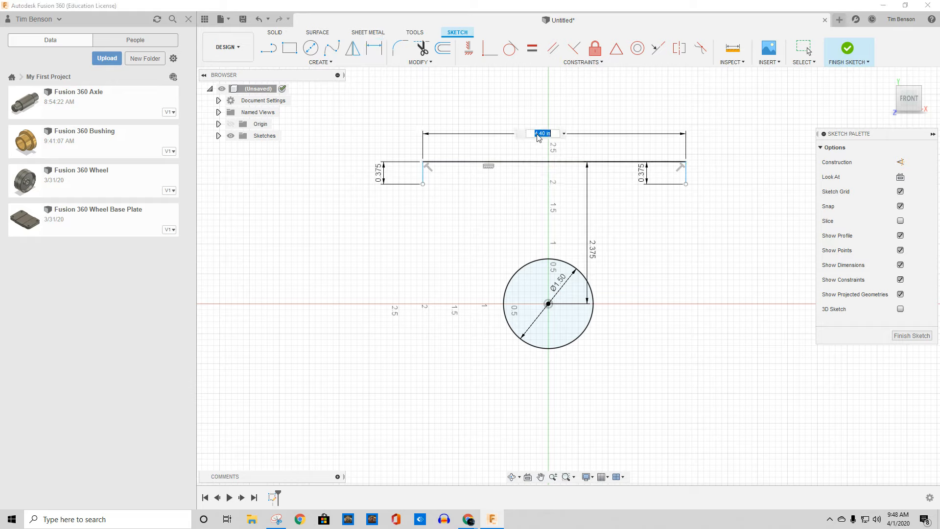
text(3.25)
key(Return)
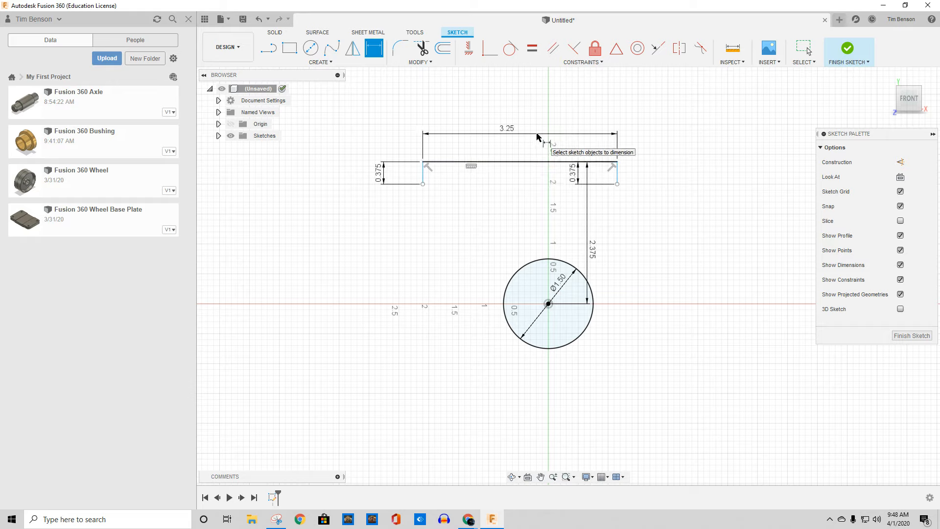
Step: Centre the top line over the circle by dimensioning the right short vertical line 1.625 in from the circle's centre
click(548, 303)
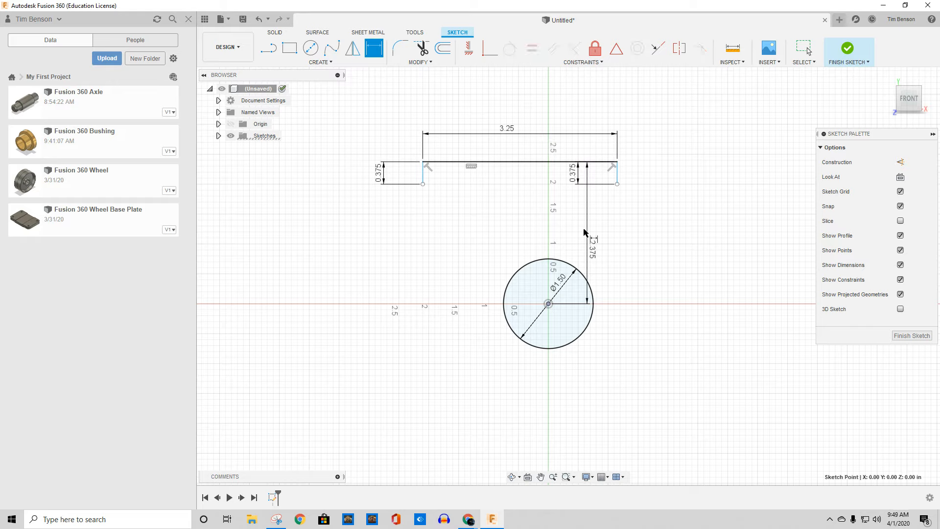
click(617, 174)
click(592, 109)
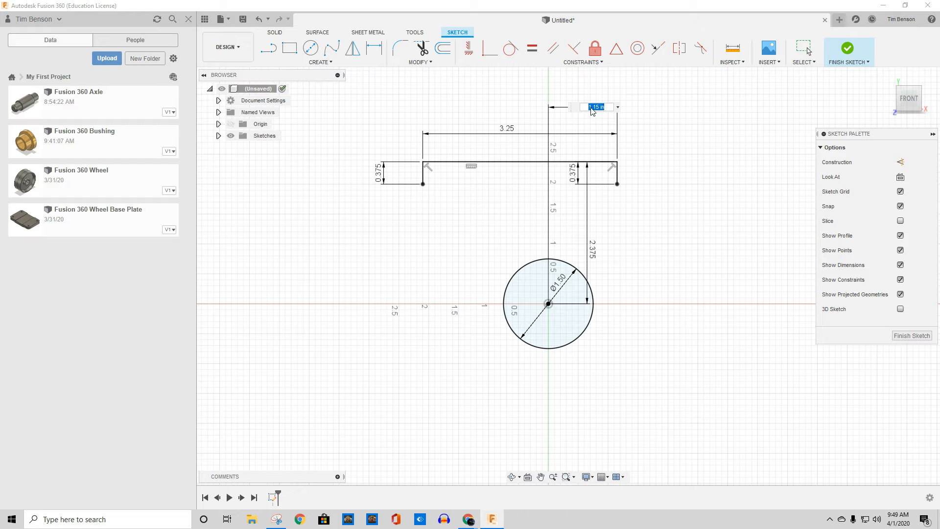
text(1.625)
key(Return)
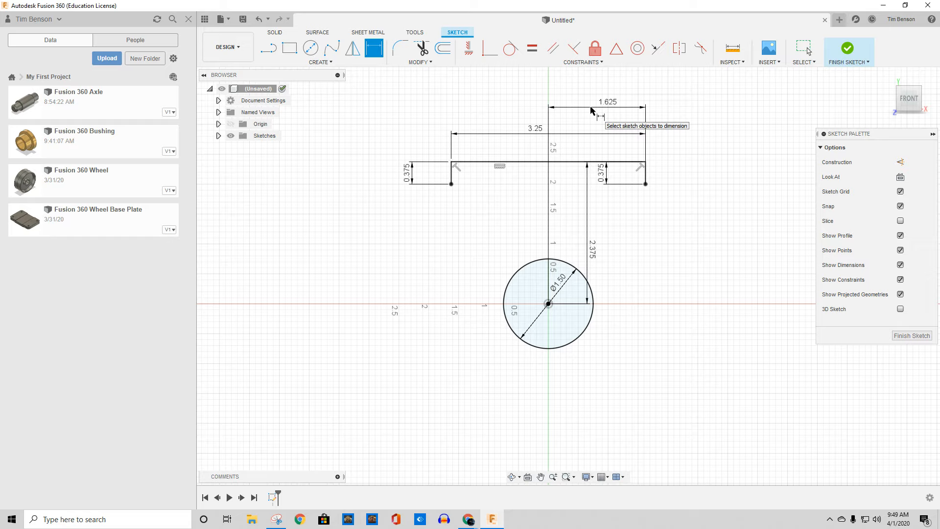
Step: Draw two slanted lines from the lower ends of the short vertical lines, each tangent to its side of the circle
click(268, 47)
click(451, 184)
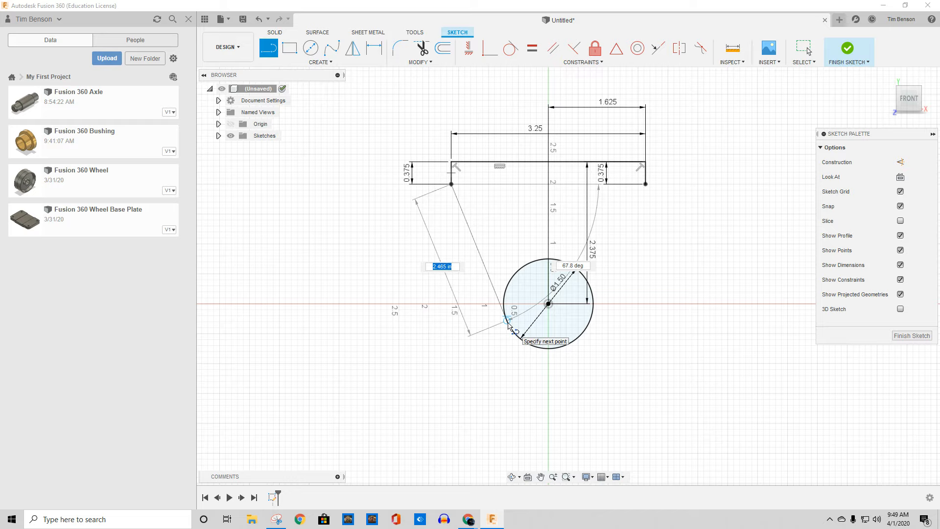
click(508, 323)
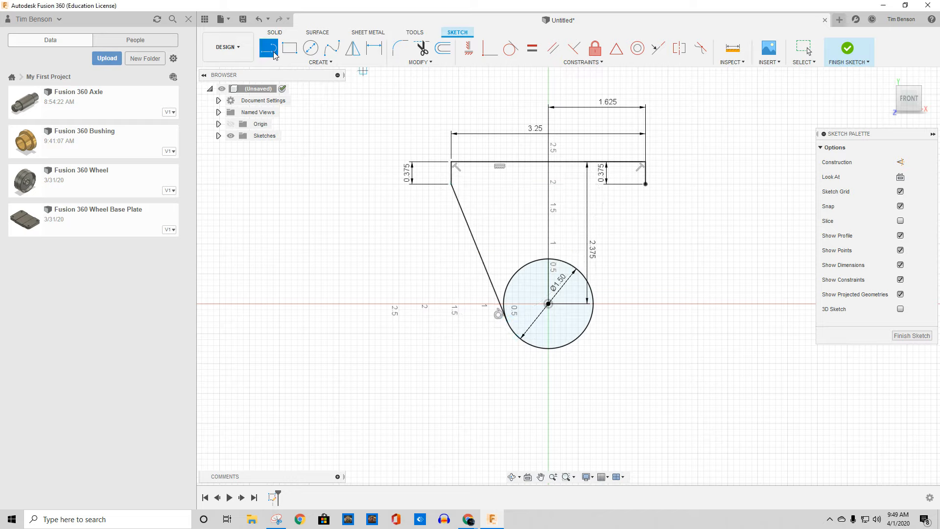
click(645, 185)
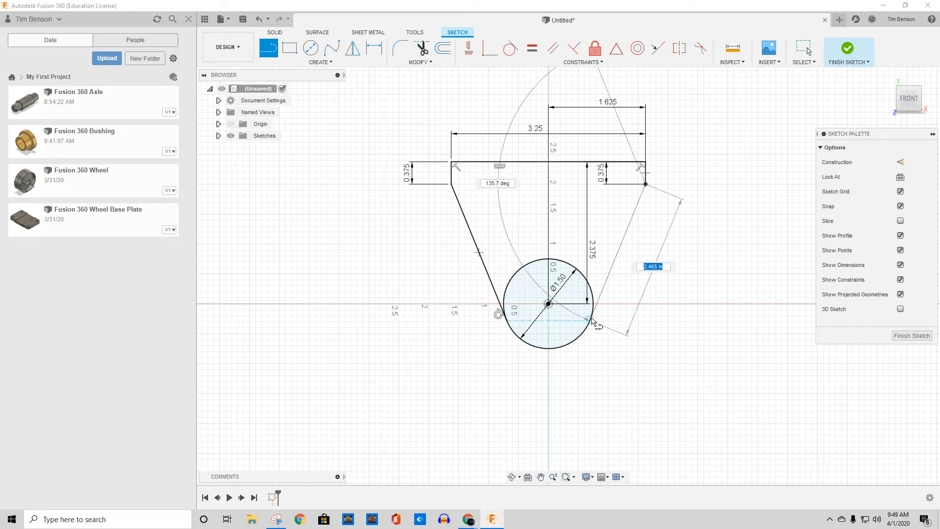
click(593, 320)
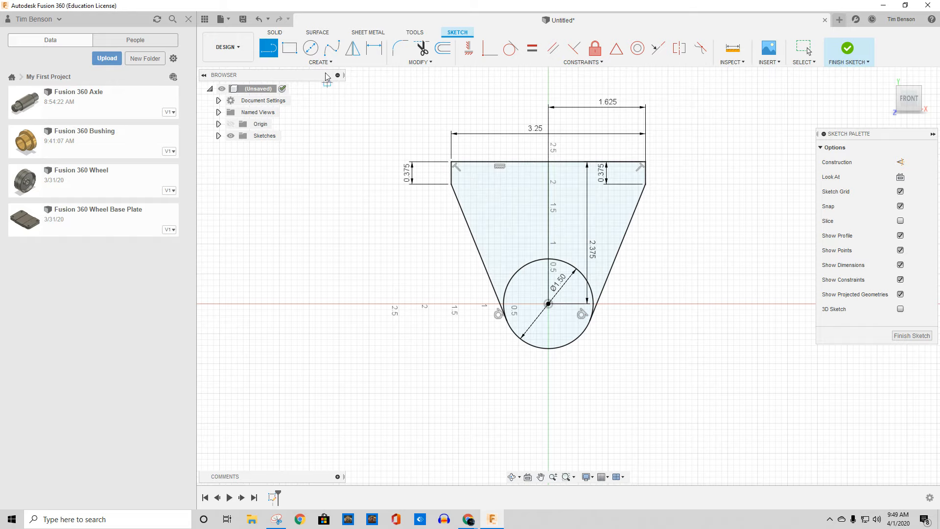
Step: Draw a 1 in diameter circle concentric with the 1.5 in circle
click(310, 48)
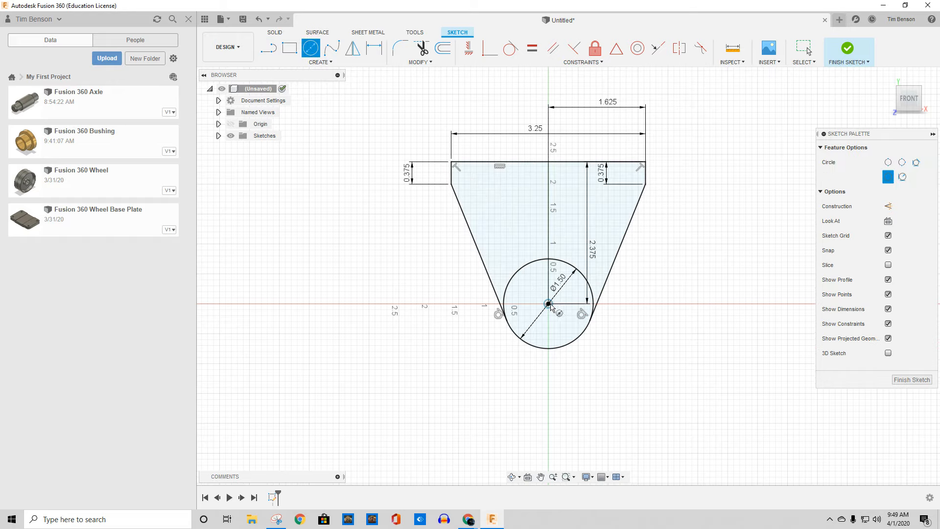
click(549, 304)
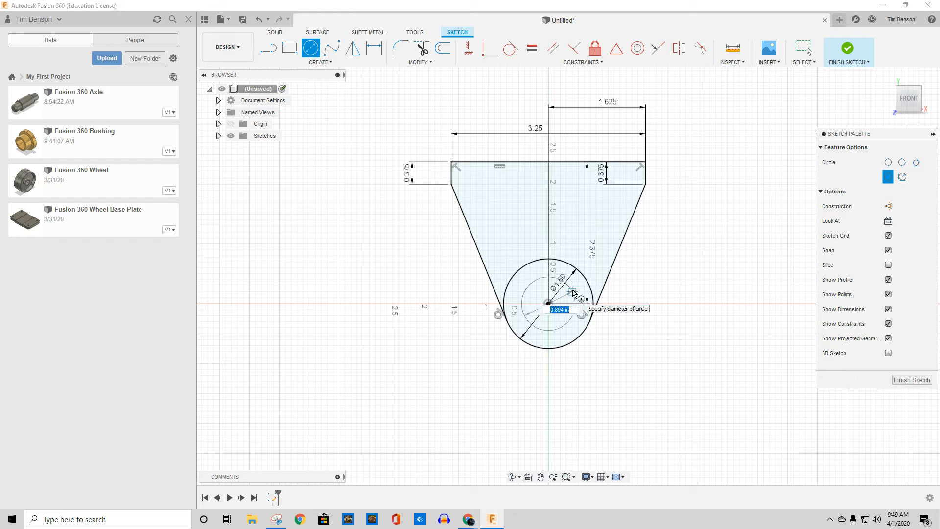
text(1)
key(Return)
key(Escape)
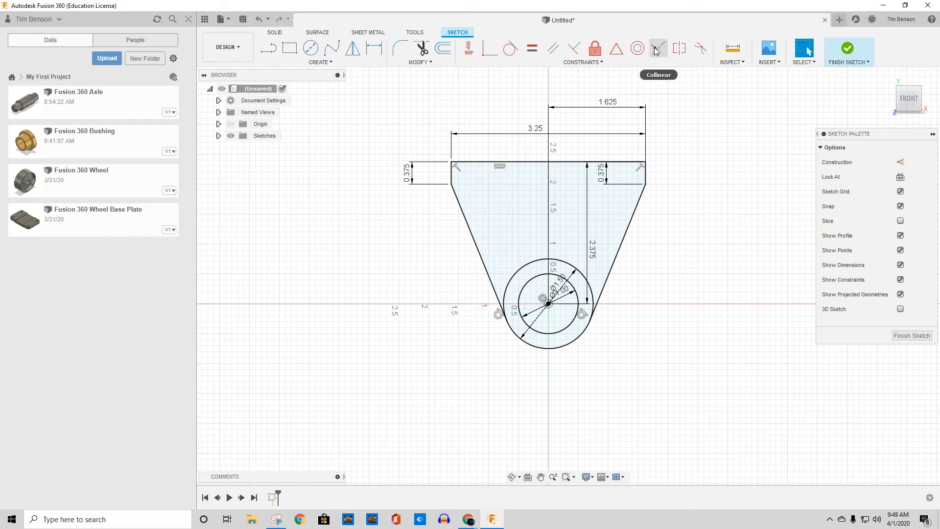
Step: Trim the upper arc of the 1.5 in circle between the tangent lines and finish the sketch
click(422, 49)
click(529, 267)
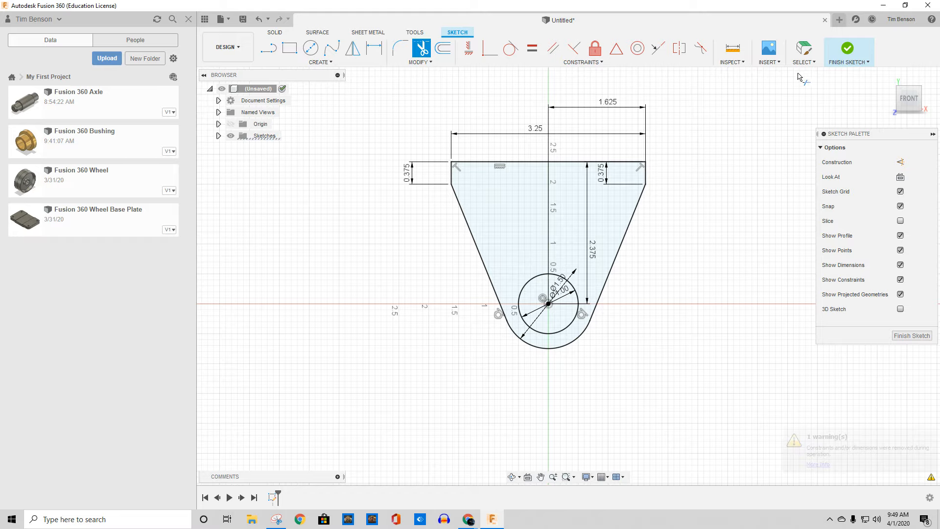
click(845, 55)
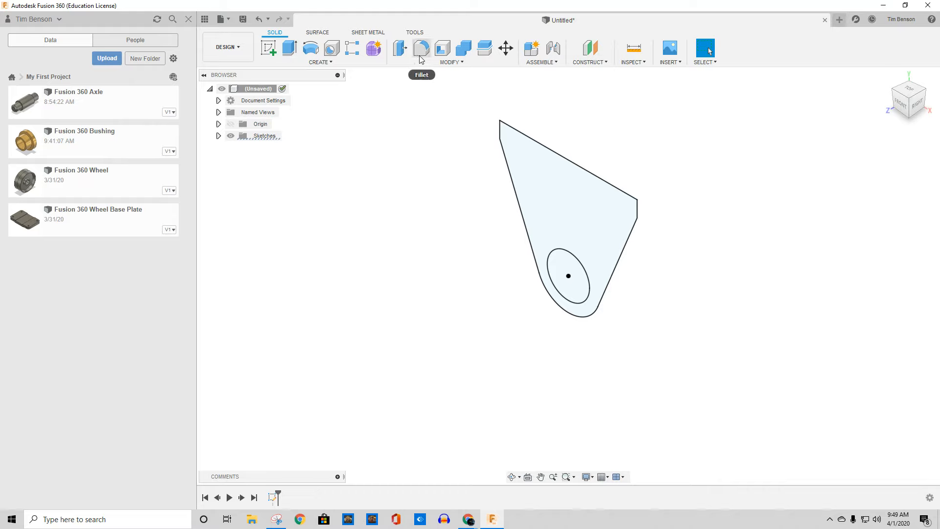
Step: Extrude the outer bracket profile 0.375 in as a new body, leaving the 1 in circle as a hole
click(400, 49)
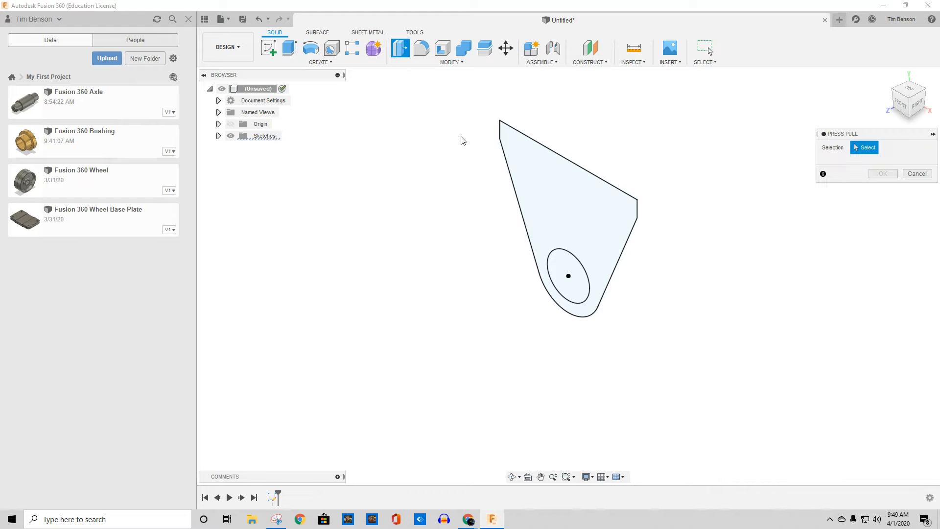
click(577, 174)
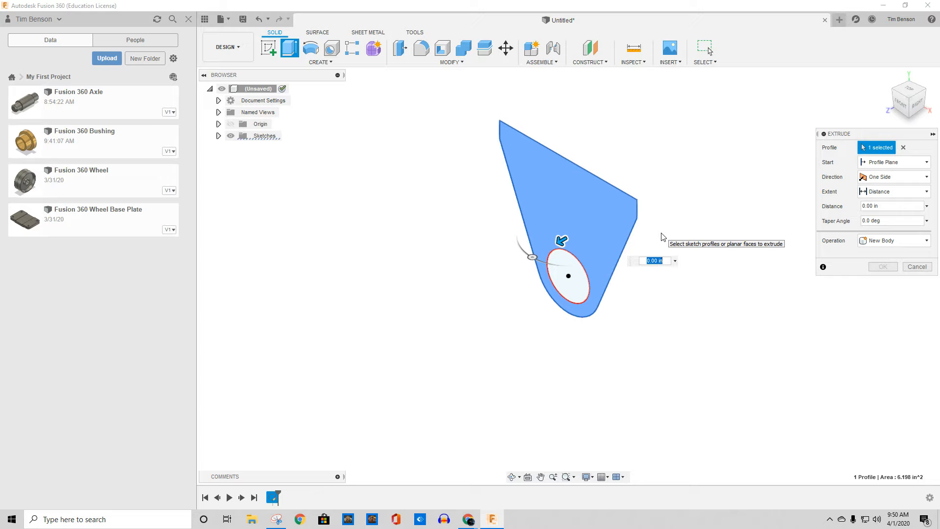
text(.375)
key(Return)
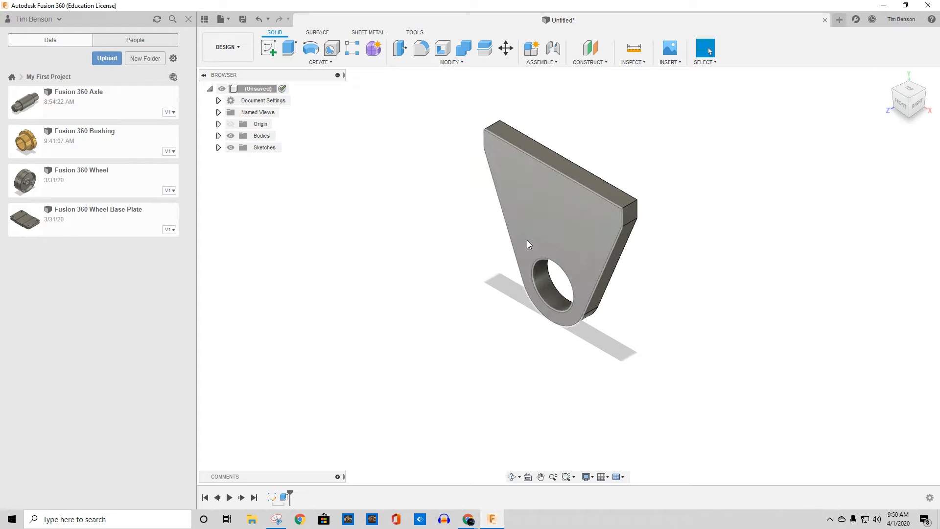
Step: Sketch a 3.25 x 0.375 in rectangle on the plate's front face, filling the strip between its short vertical edges, and finish the sketch
click(527, 167)
click(274, 47)
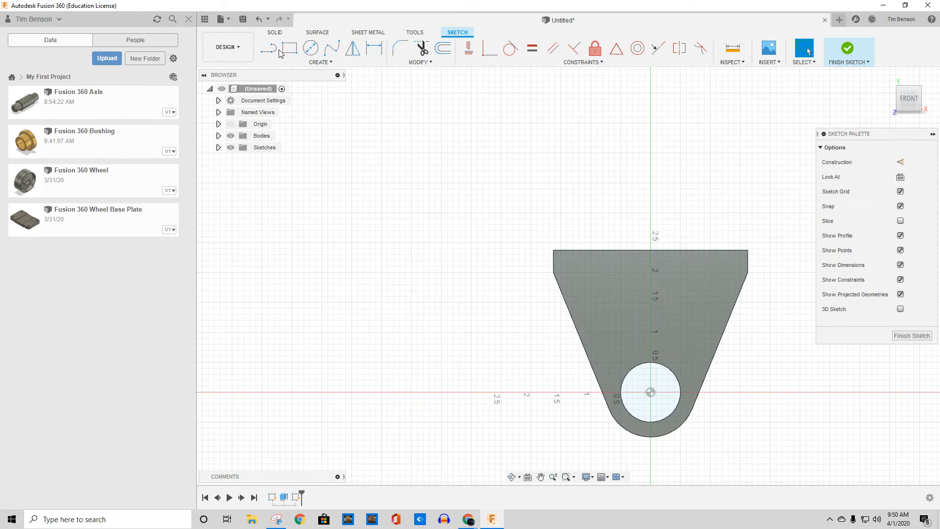
click(289, 48)
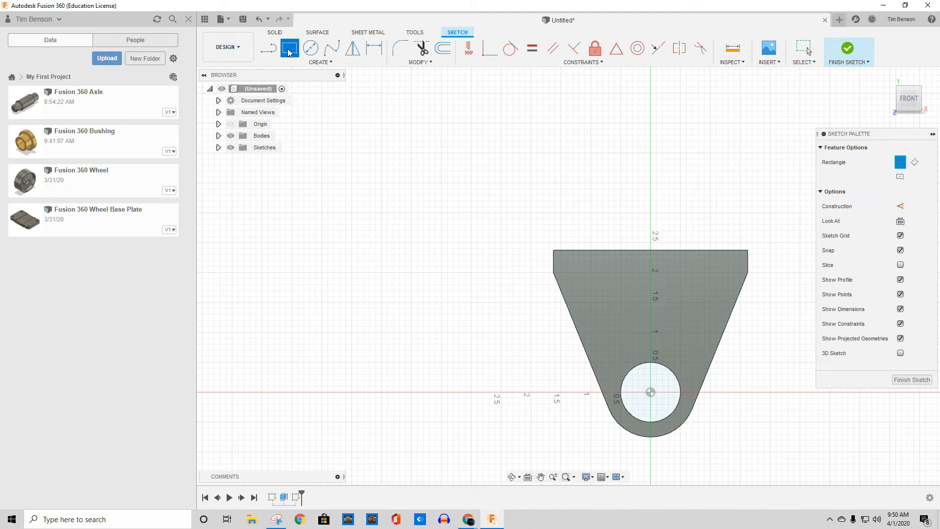
click(553, 273)
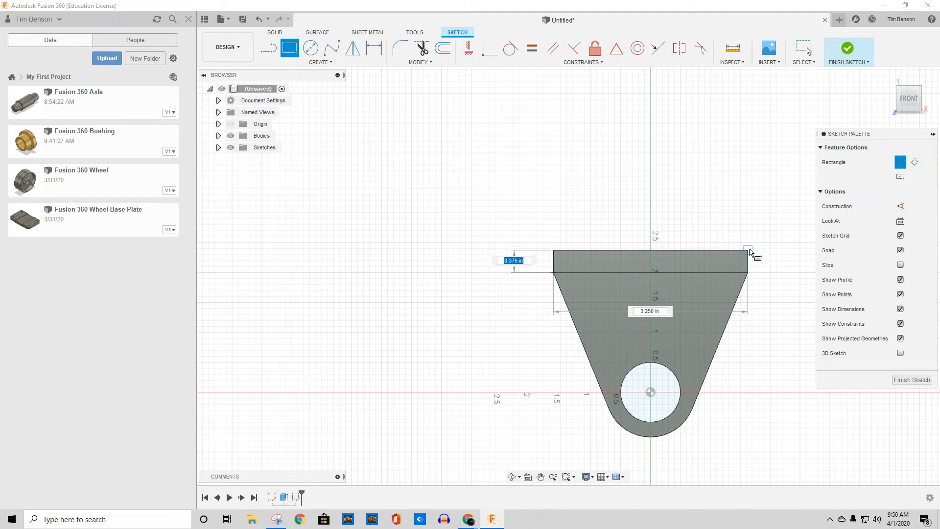
click(748, 251)
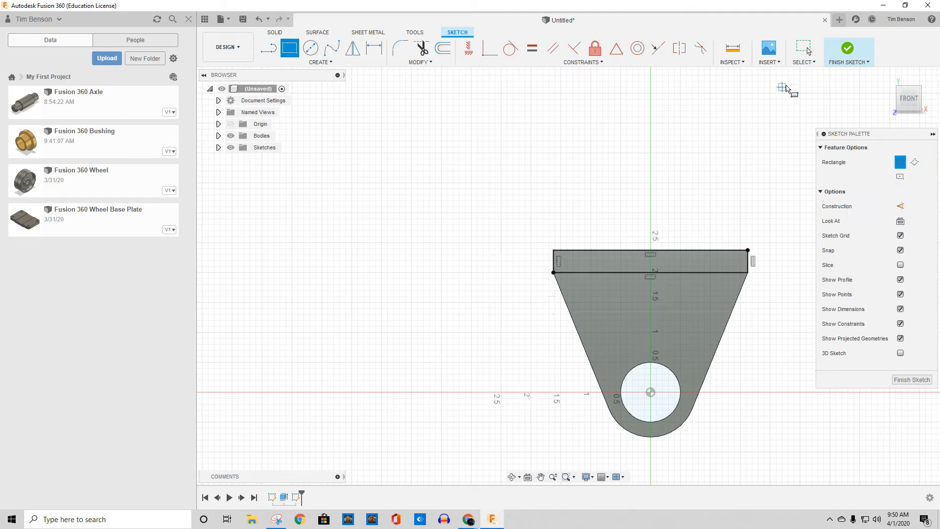
click(845, 58)
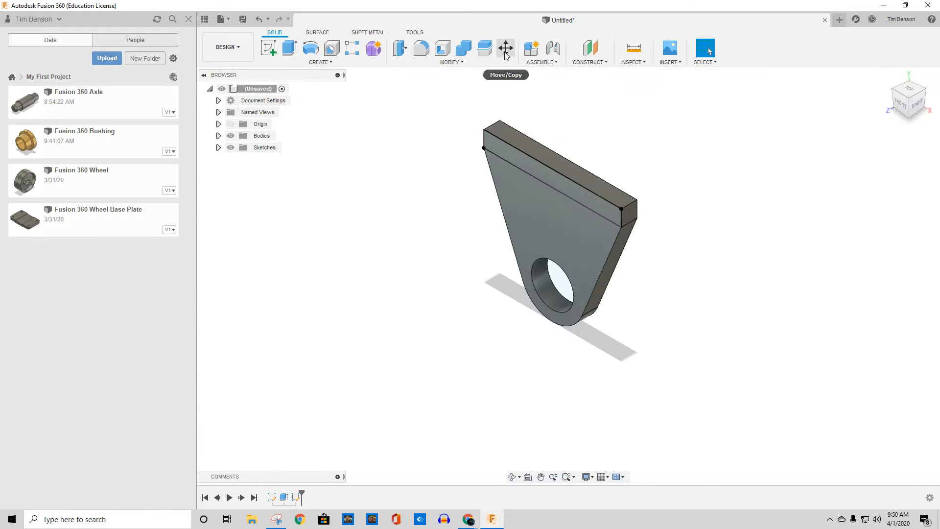
Step: Extrude the rectangular strip 1.125 in outward from the plate's front face, joined to the body as a flange
click(400, 49)
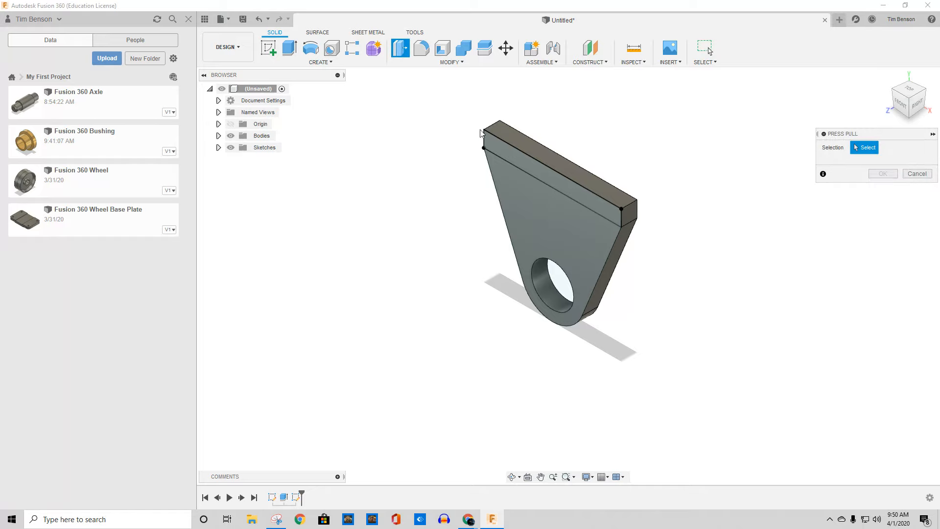
click(504, 151)
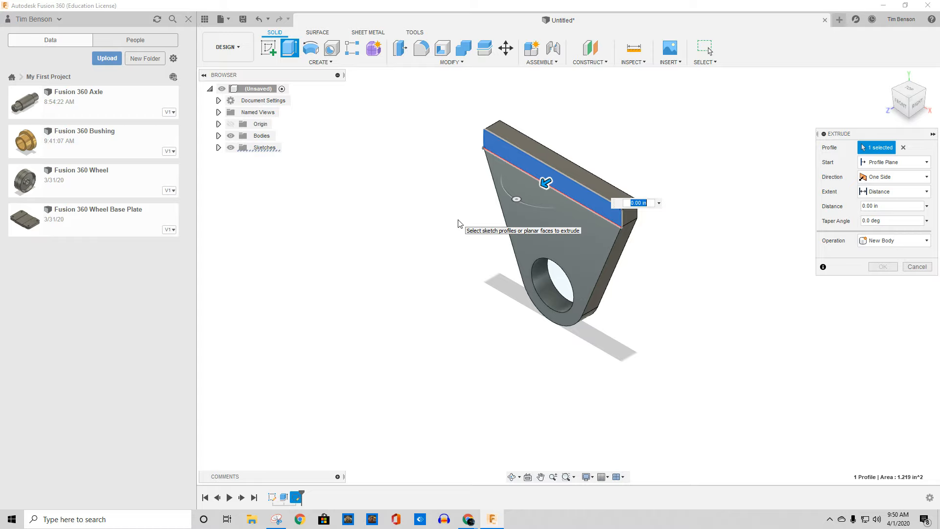
text(1)
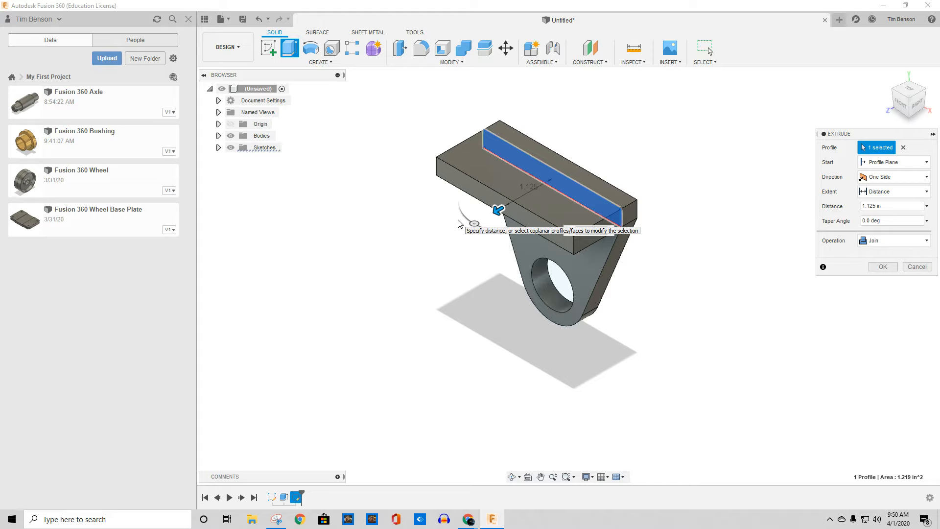
key(Return)
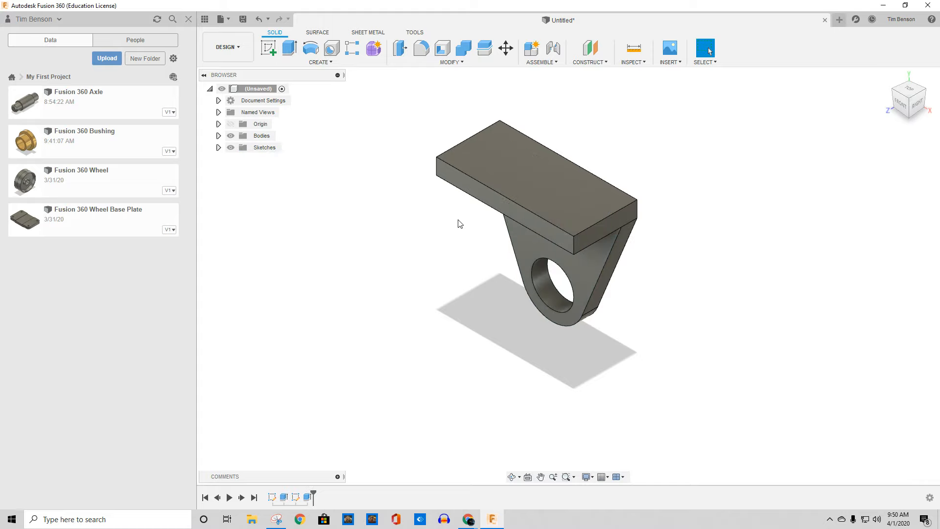
Step: Fillet the two outer vertical corner edges of the flange with a 0.5 in radius
click(421, 49)
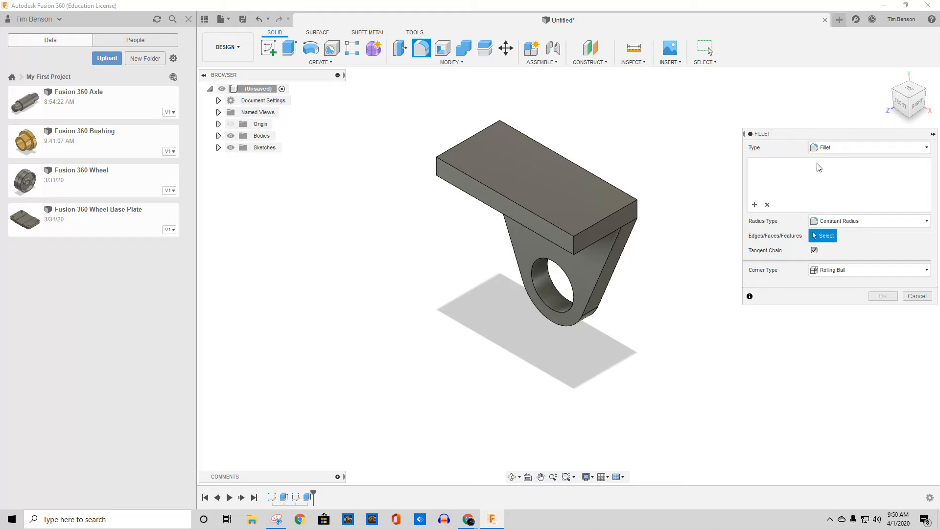
click(572, 245)
click(440, 164)
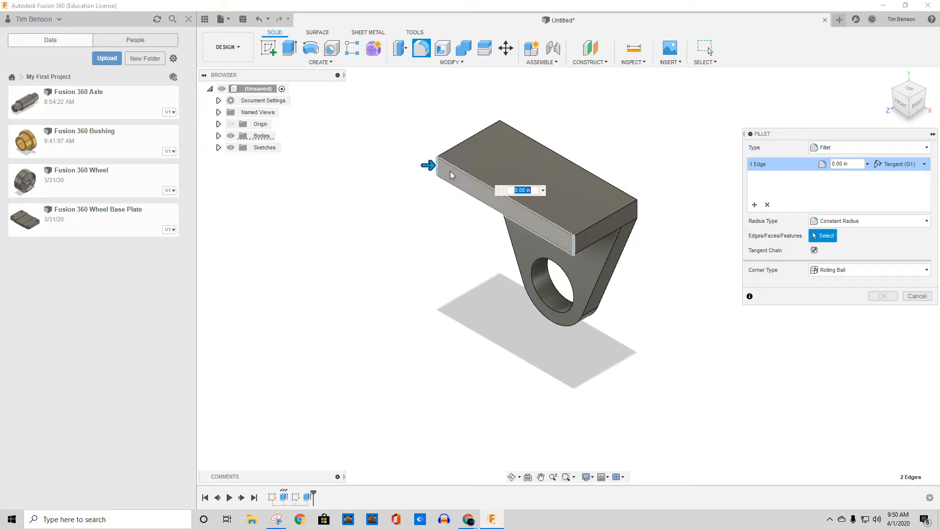
text(.5)
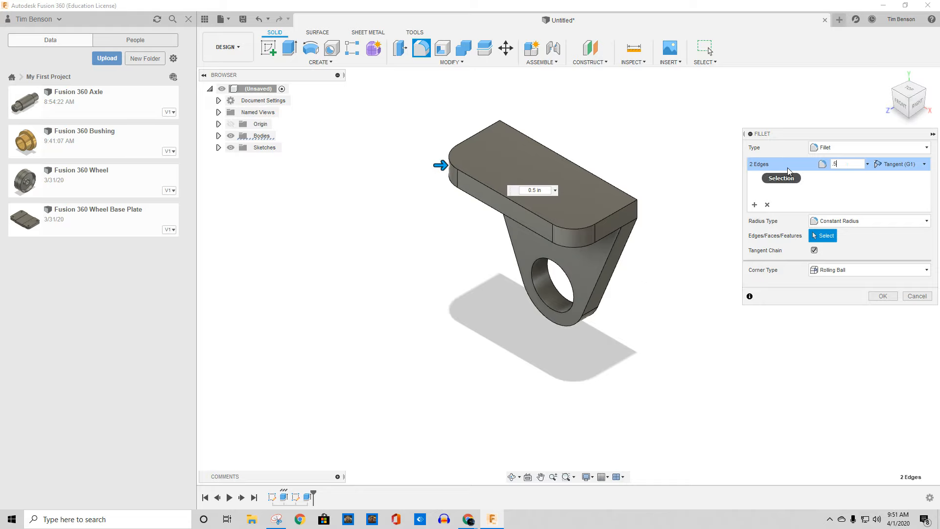
key(Return)
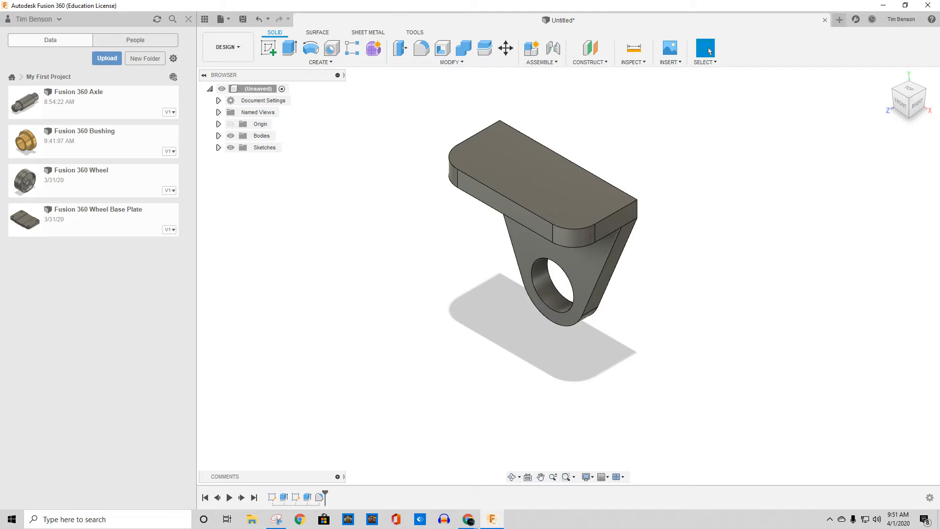
click(909, 119)
click(551, 130)
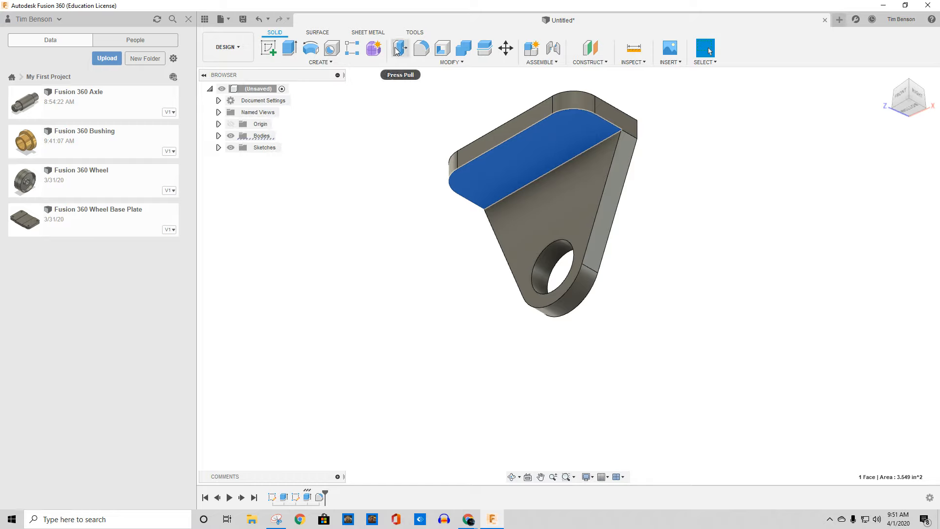
click(461, 62)
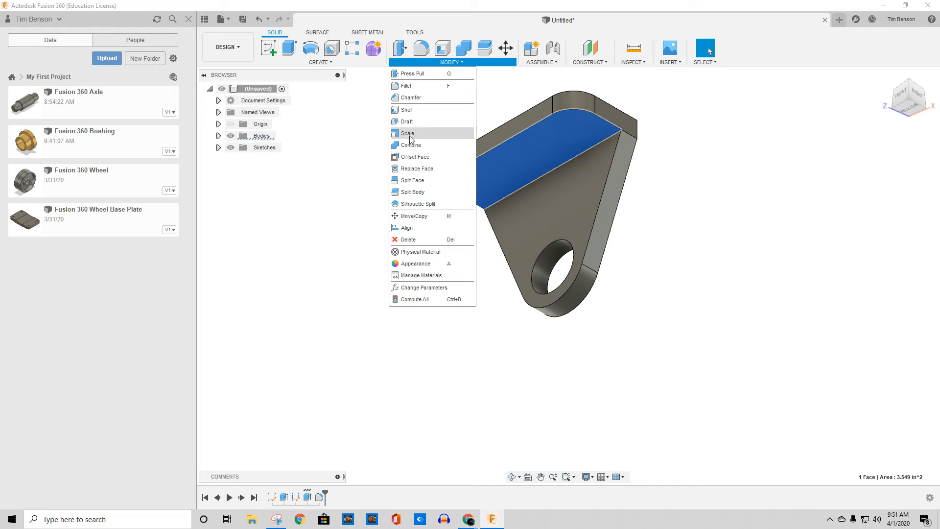
mouse_move(335, 54)
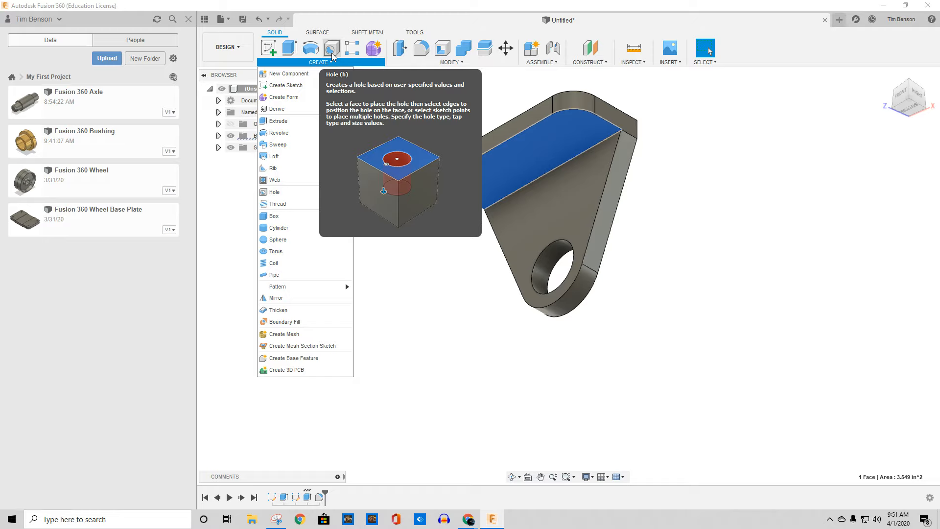
click(332, 54)
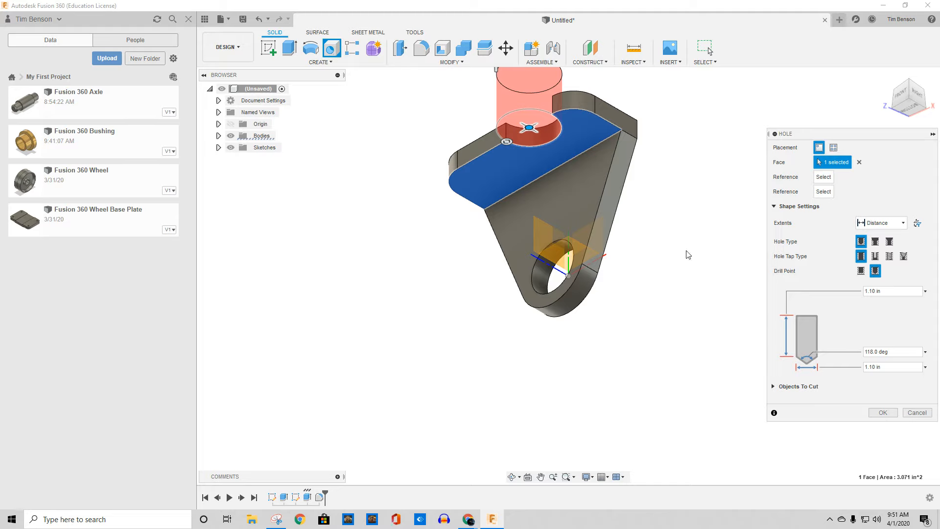
click(912, 411)
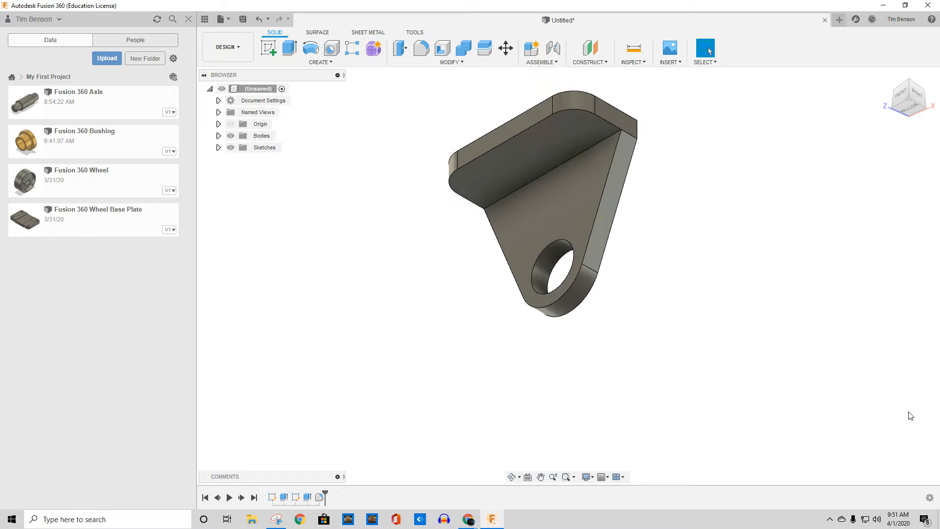
Step: Start a hole on the flange's underside and locate its center 0.5 in from the flange's short end edge
click(566, 127)
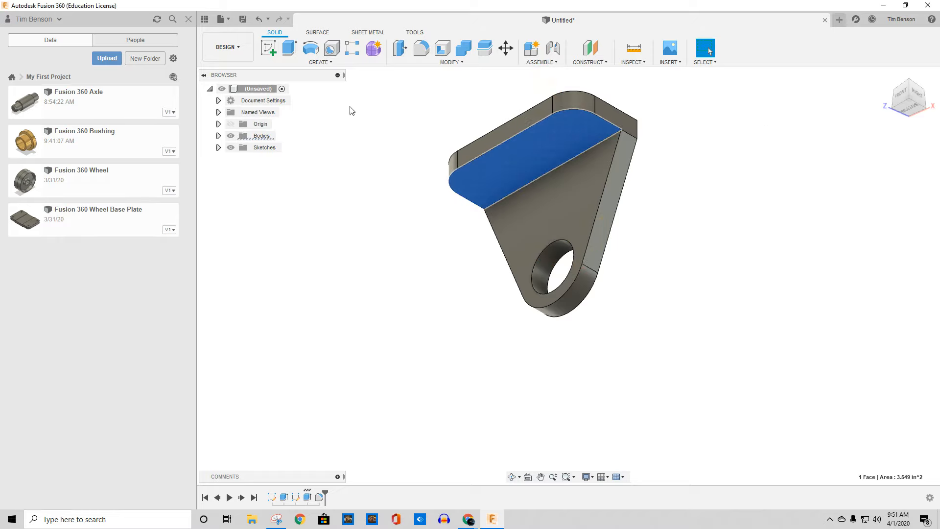
click(332, 51)
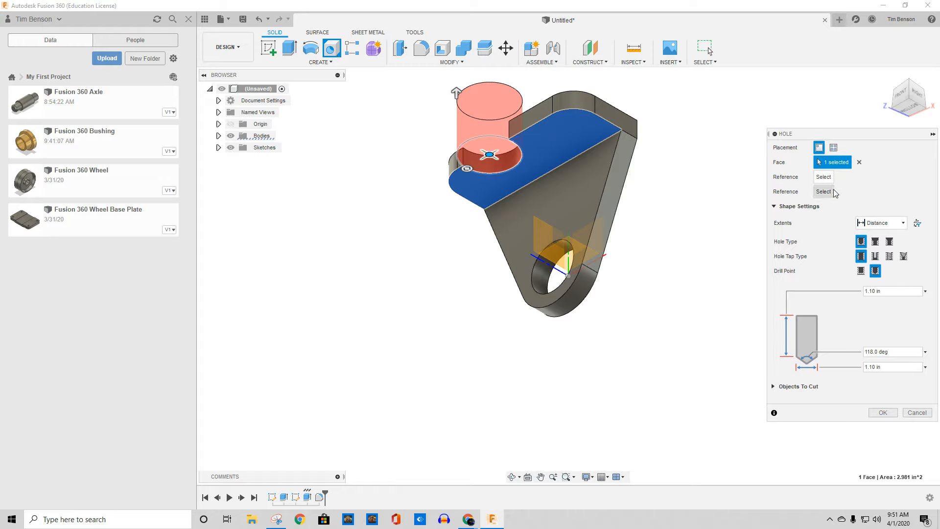
click(822, 177)
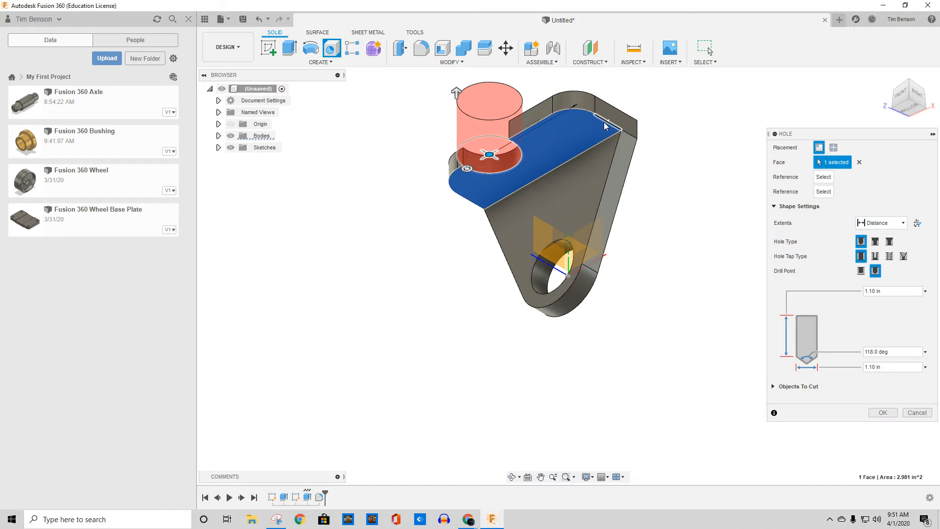
click(605, 126)
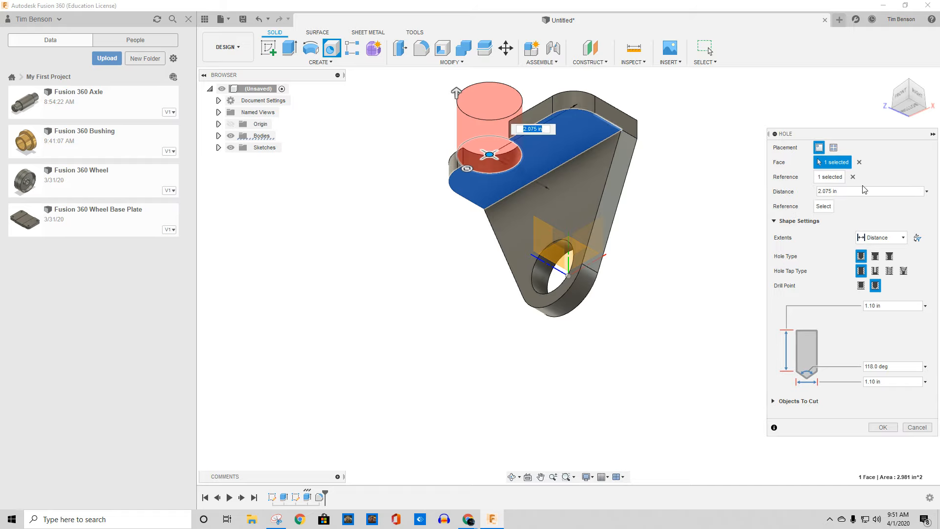
click(856, 193)
key(BackSpace)
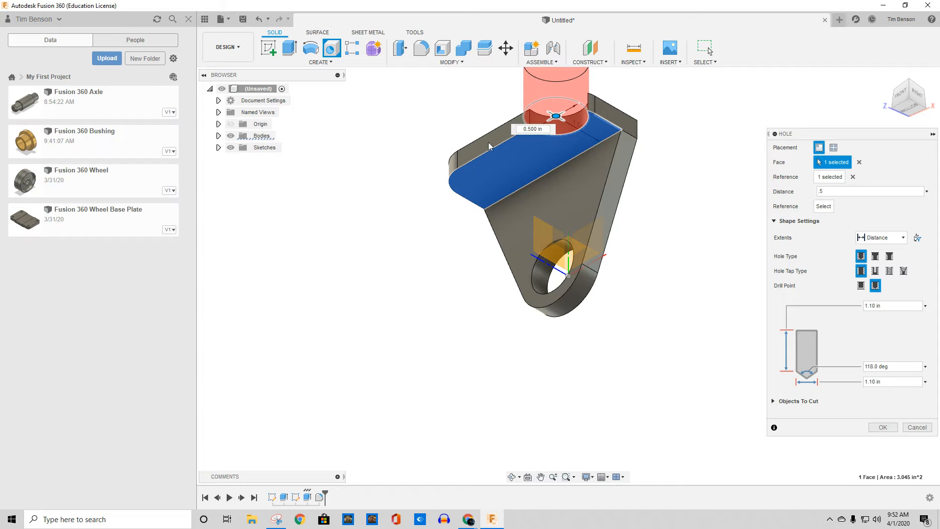
Step: Locate the hole's center 0.625 in from the edge where the flange meets the tapered plate
click(612, 141)
click(827, 220)
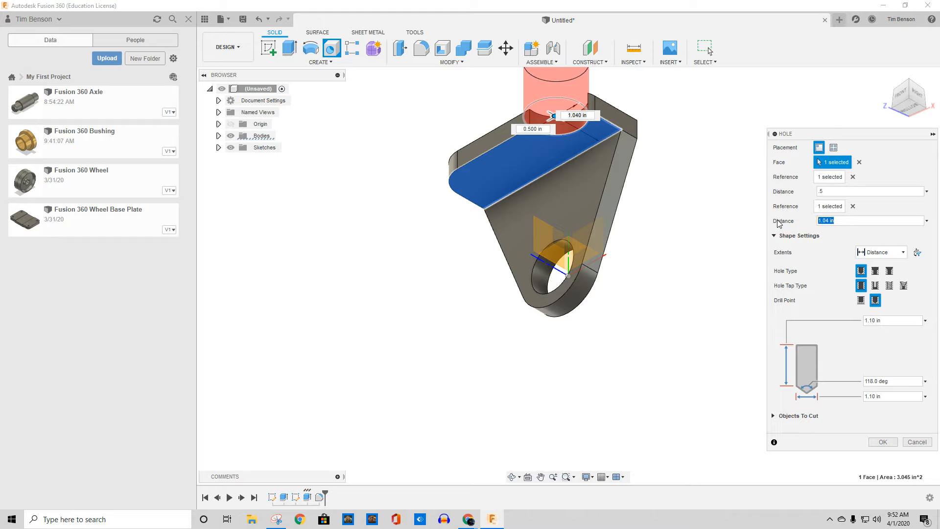
text(.625)
key(Return)
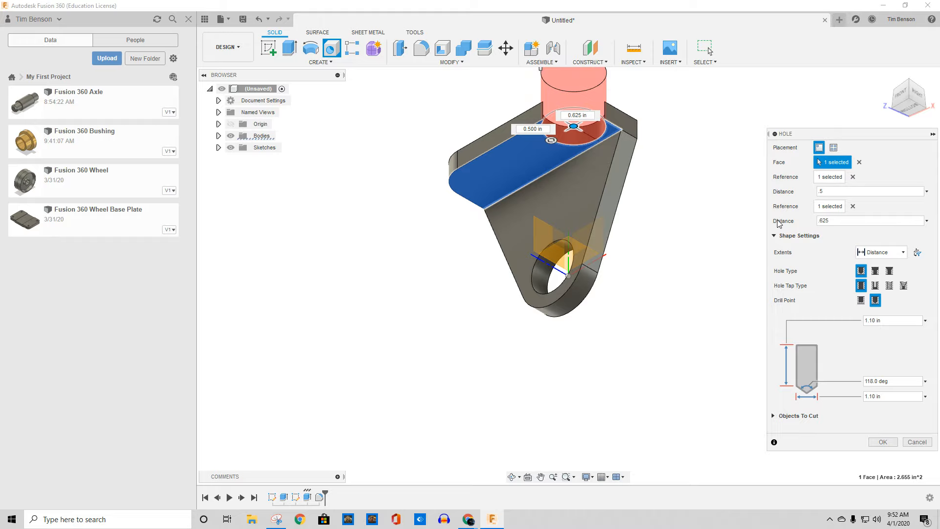
click(827, 219)
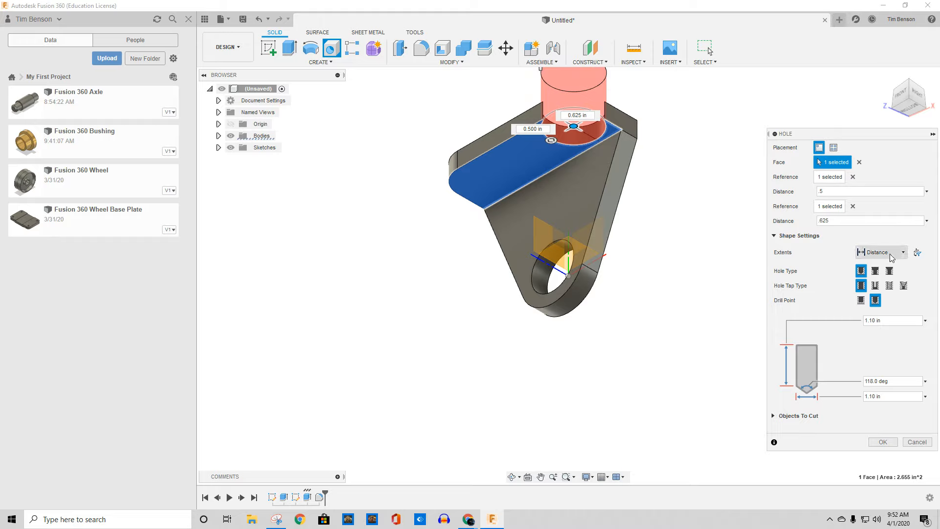
Step: Make the hole a counterbore type with a 0.375 in hole diameter
click(889, 319)
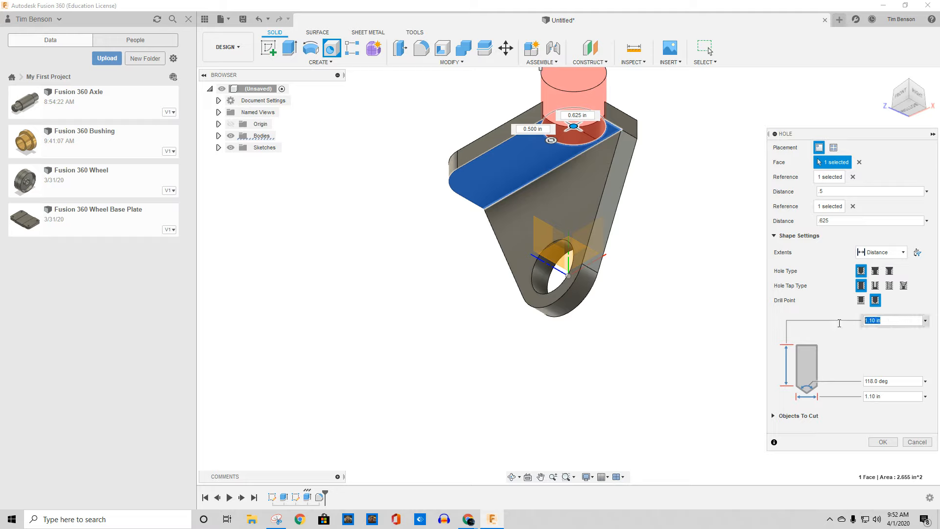
click(875, 271)
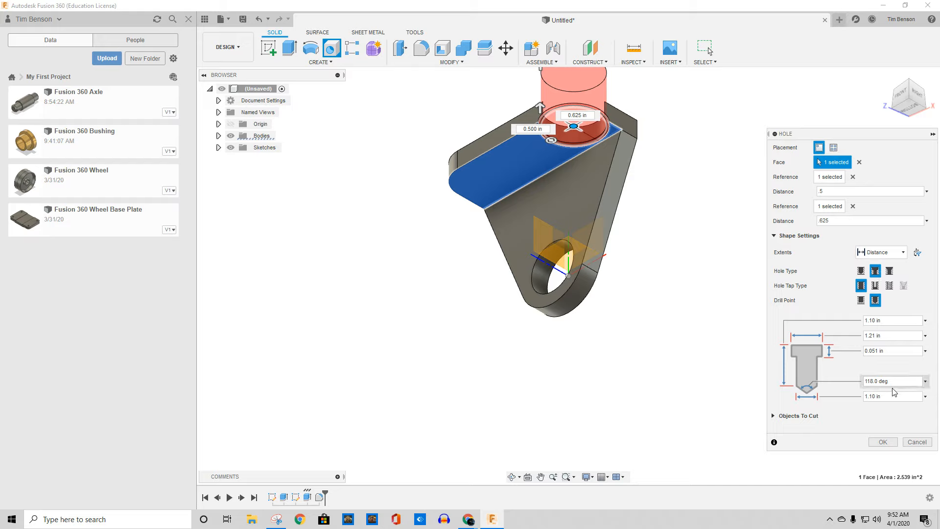
click(857, 382)
click(888, 396)
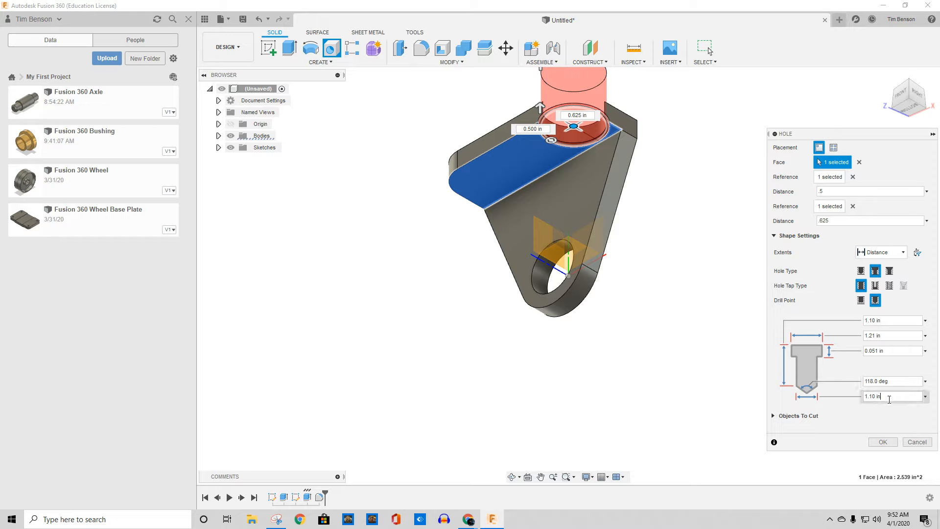
drag(890, 396, 811, 402)
text(.375)
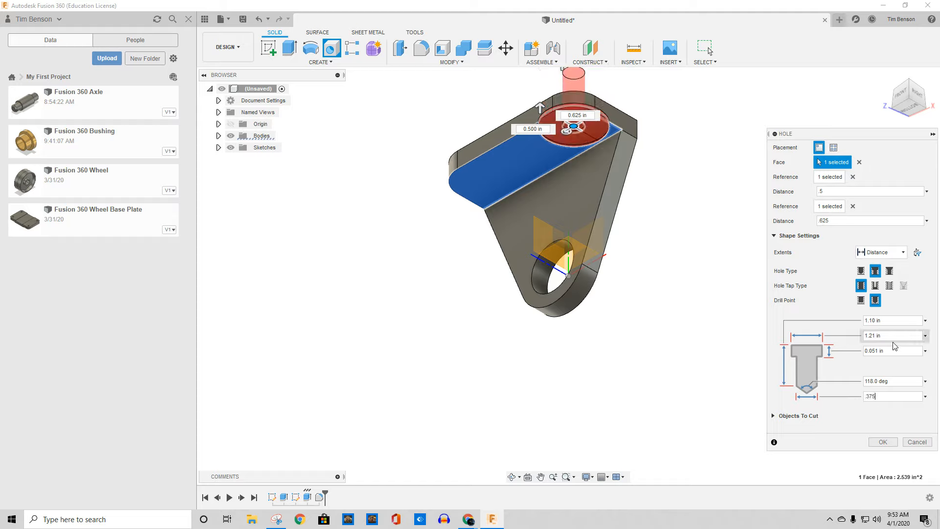
Step: Set the counterbore to 0.625 in diameter and 0.125 in depth, and create the hole
drag(890, 337, 838, 339)
text(.625)
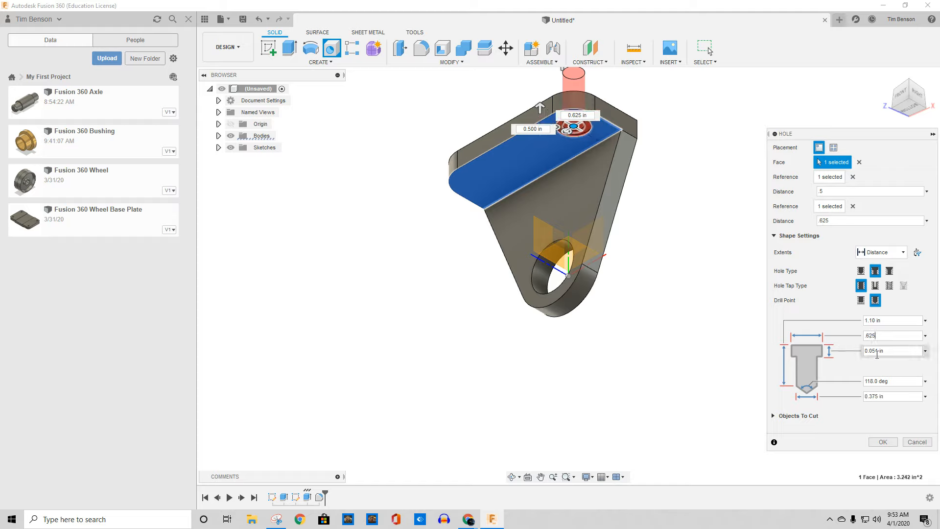
drag(889, 349, 815, 354)
text(.125)
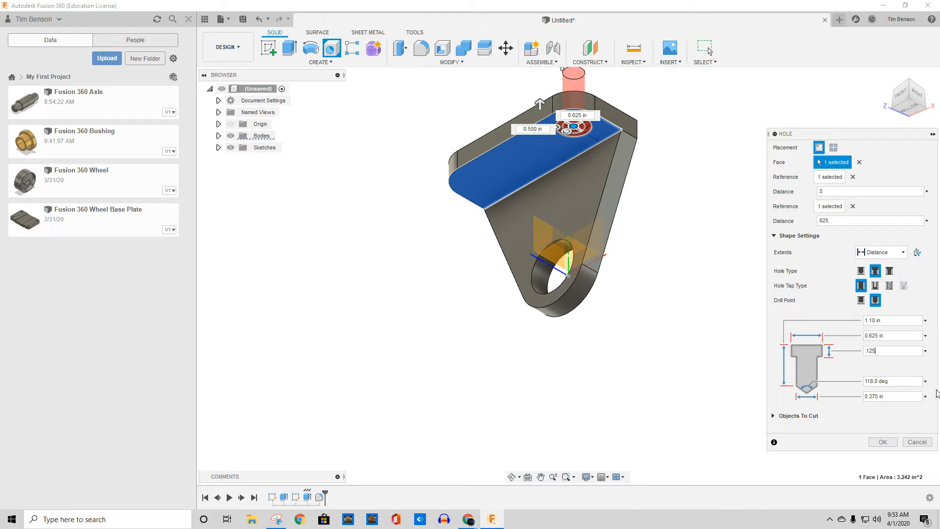
click(890, 444)
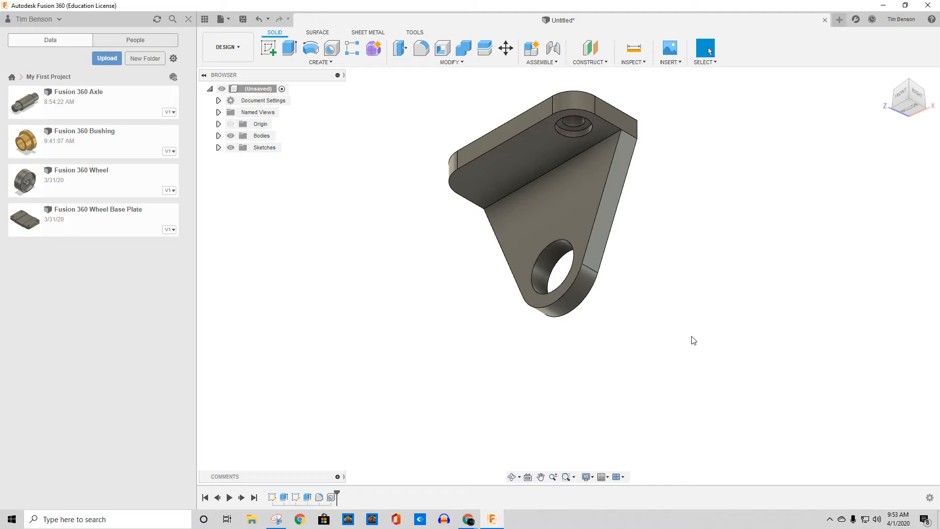
Step: Create a second counterbored hole on the flange's underside, centered 0.5 in from the opposite short end edge
click(327, 47)
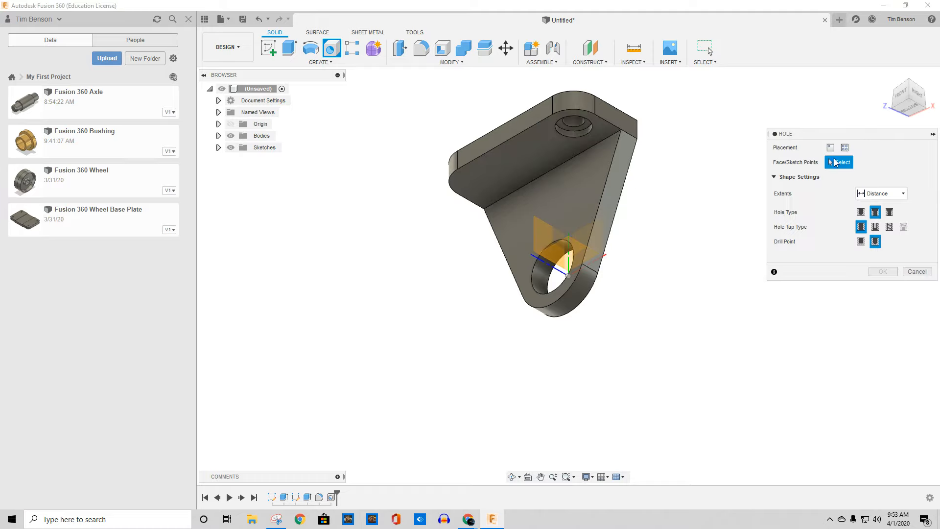
click(527, 151)
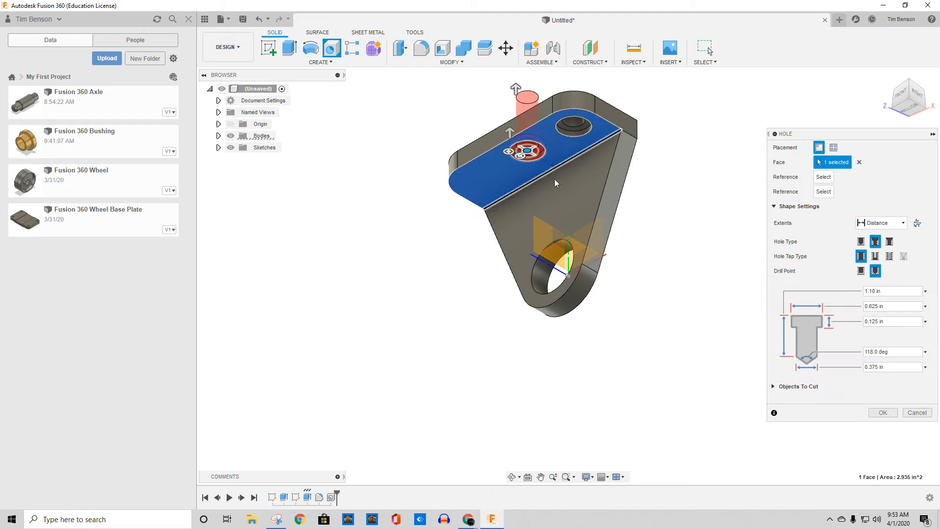
click(824, 177)
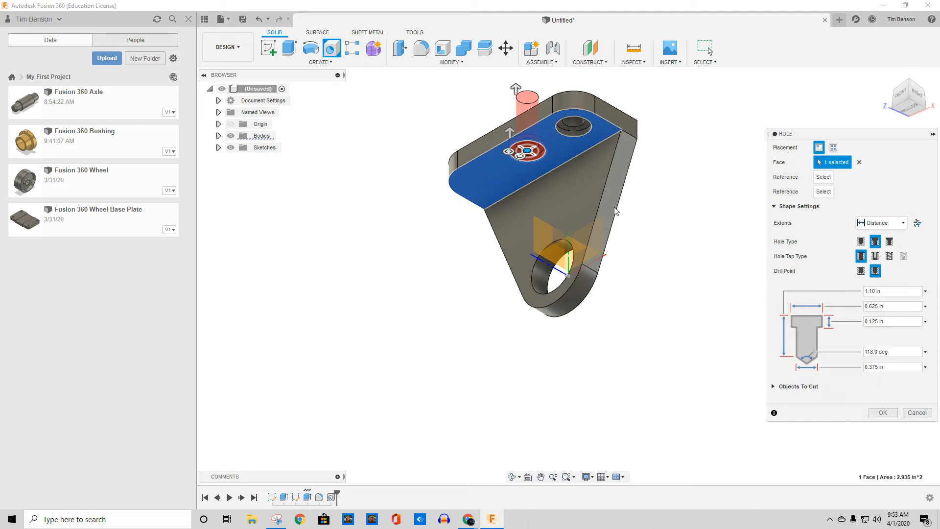
click(469, 201)
text(.5)
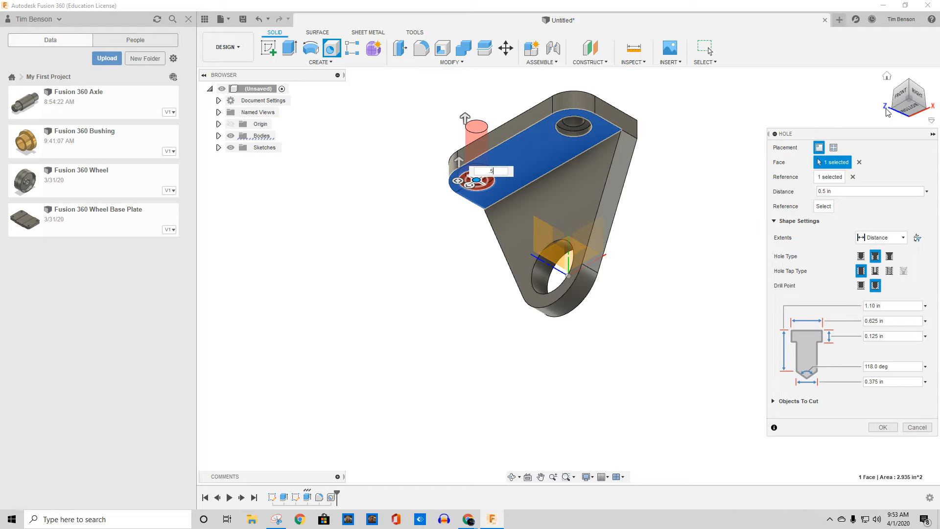
click(902, 107)
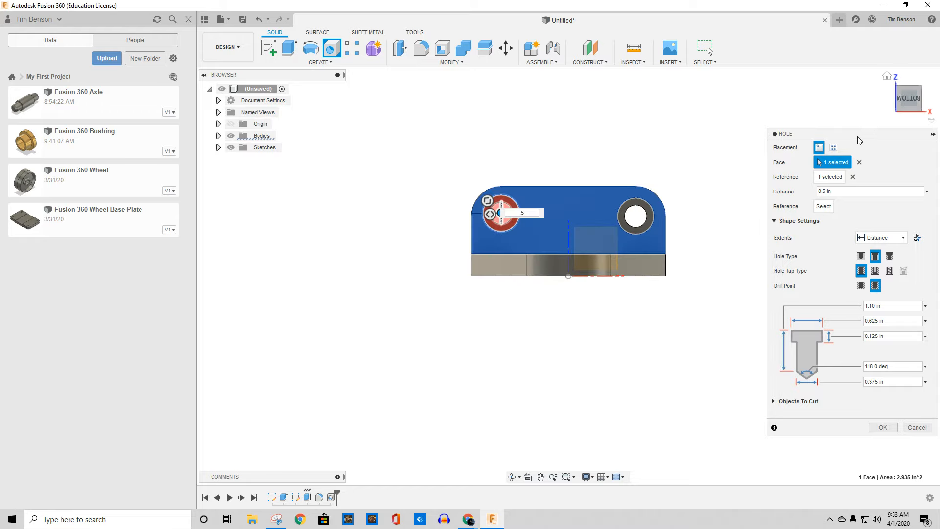
click(884, 427)
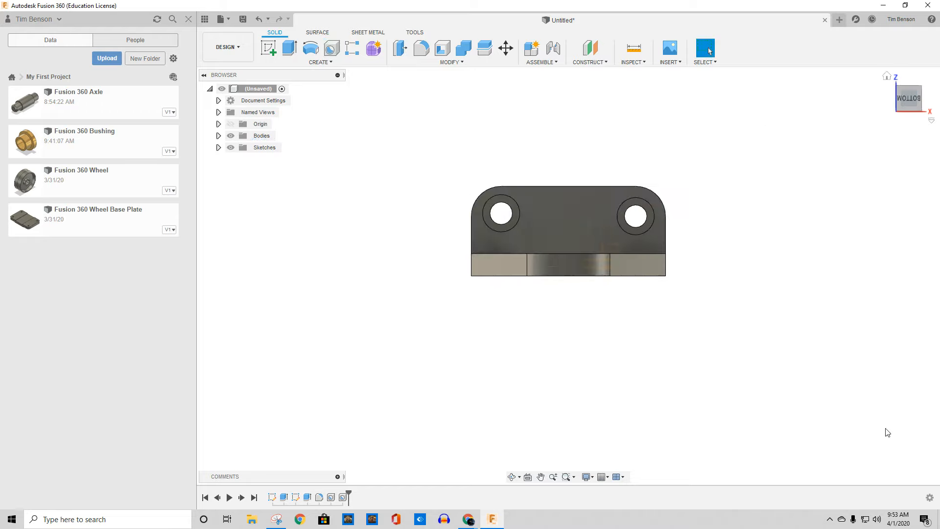
Step: Sketch a circle on the plate's back face, concentric with the large hole and matching the plate's rounded end
click(896, 88)
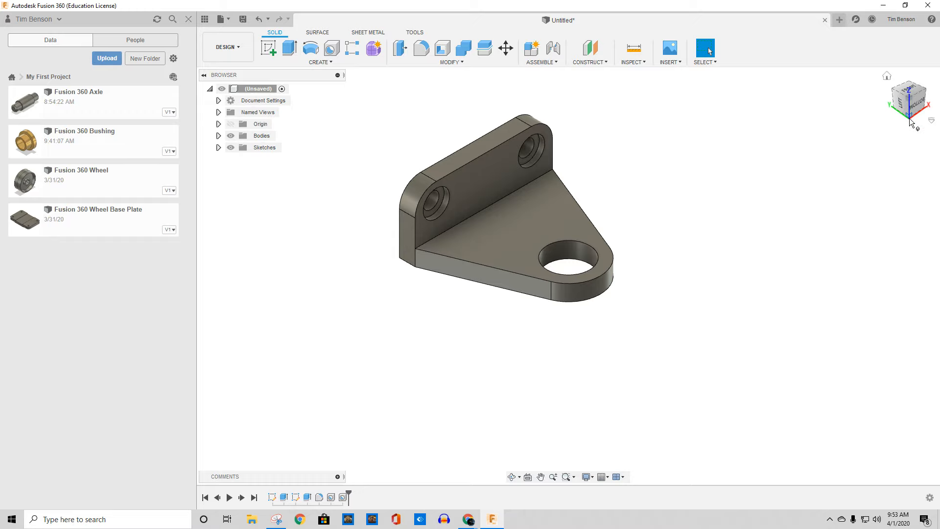
click(907, 92)
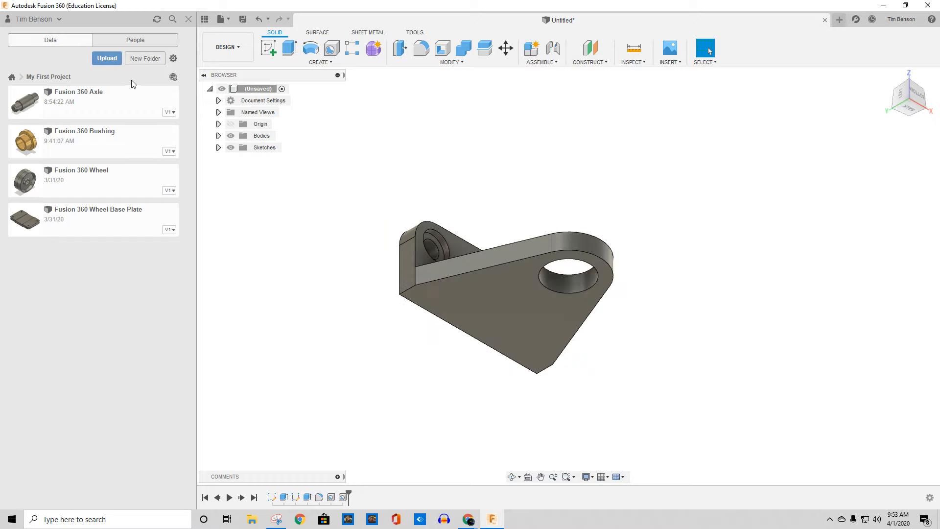
click(268, 48)
click(522, 281)
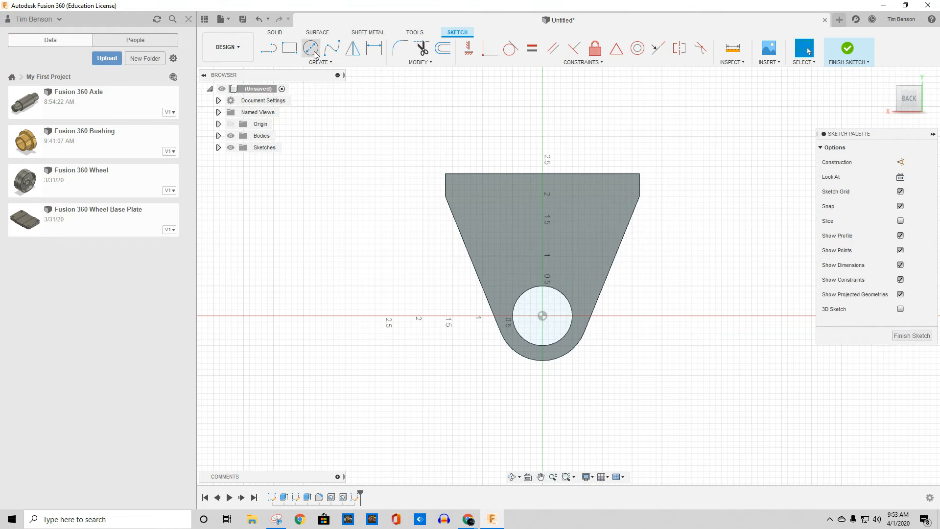
click(310, 47)
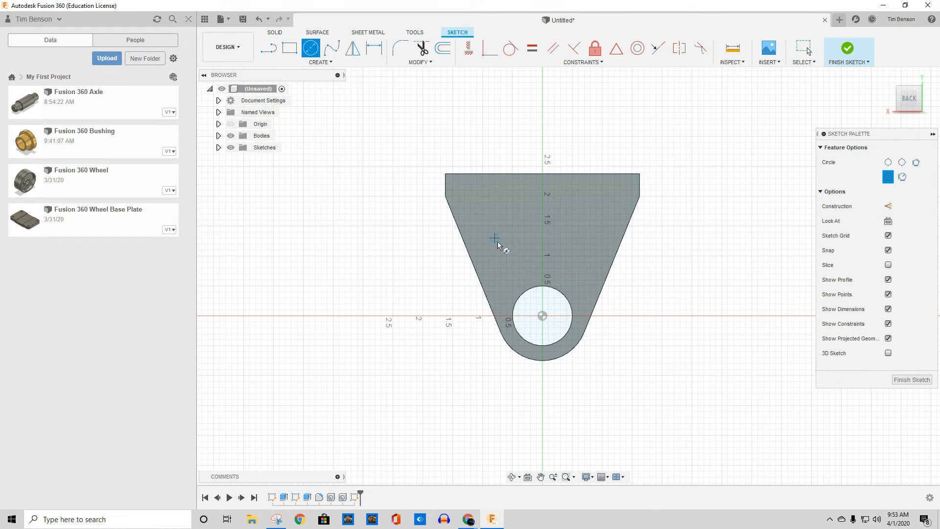
click(543, 316)
click(586, 348)
click(844, 51)
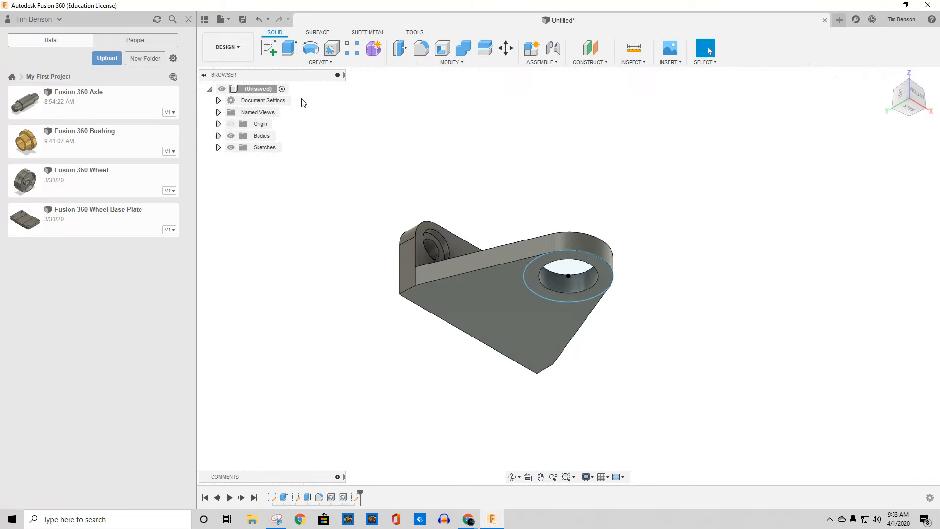
Step: Extrude the ring around the large hole 0.125 in outward from the back face, joined to the body
click(399, 46)
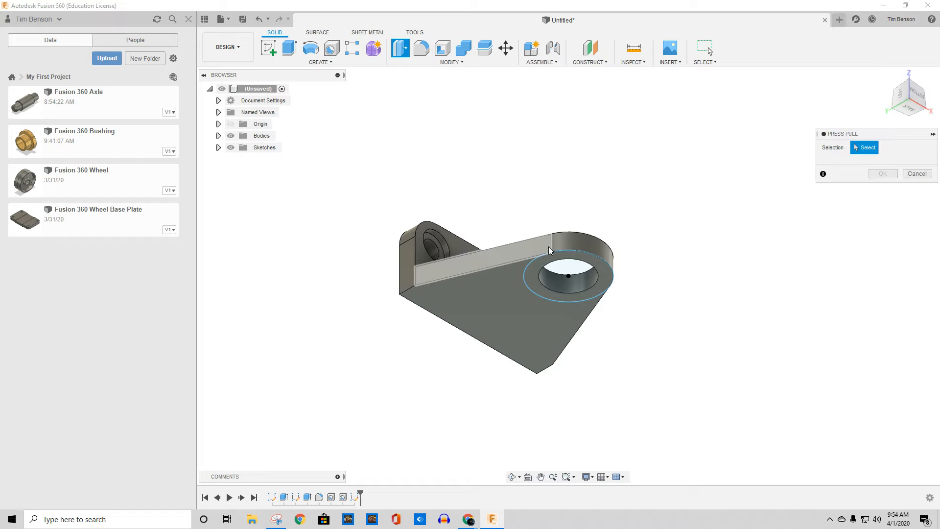
click(530, 273)
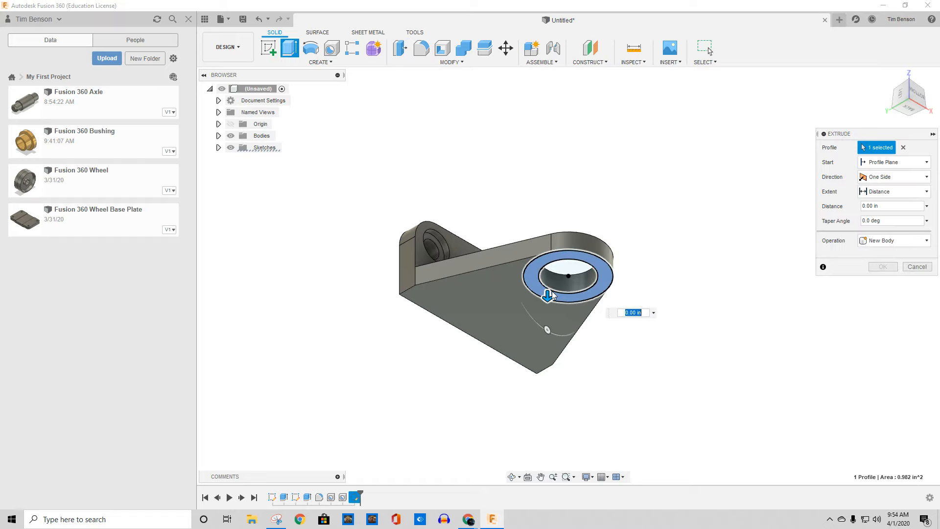
text(.125)
key(Return)
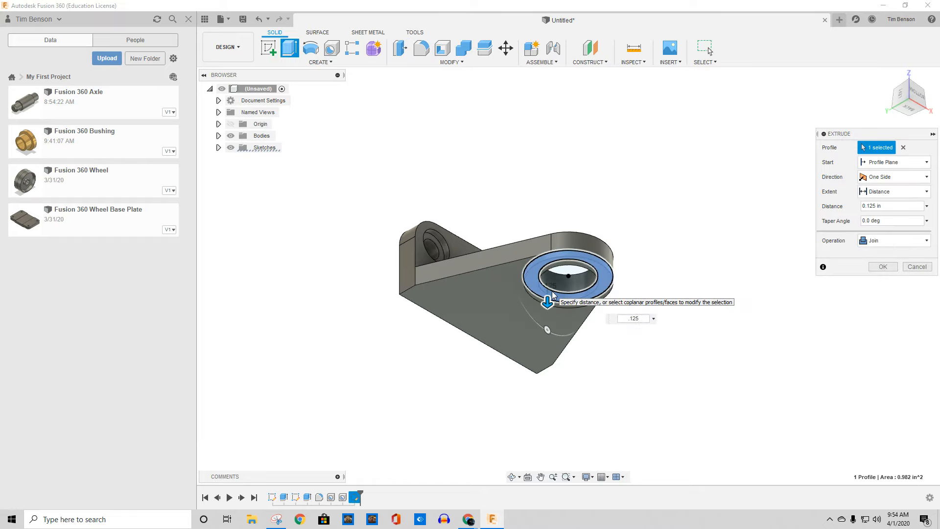
key(Return)
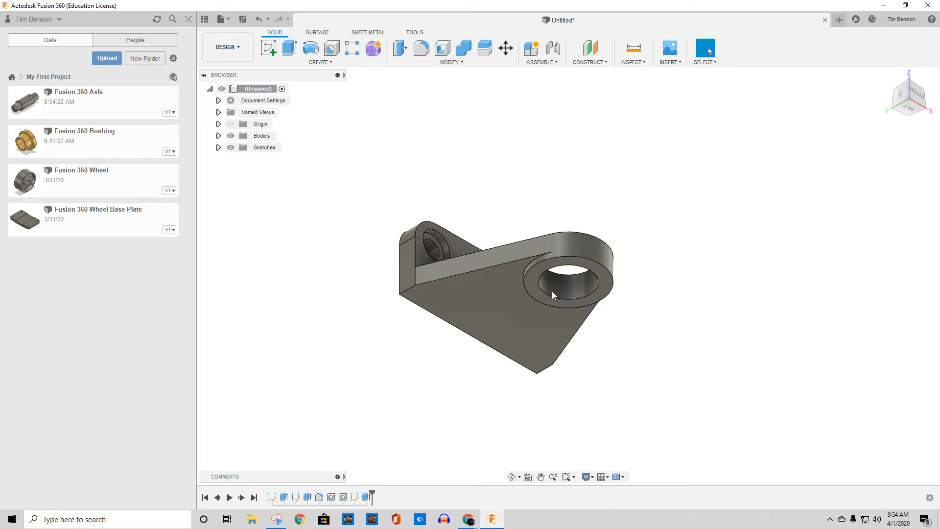
Step: Fillet the front outer edges of the plate and flange and the inside corner between them with a 0.125 in radius
click(909, 81)
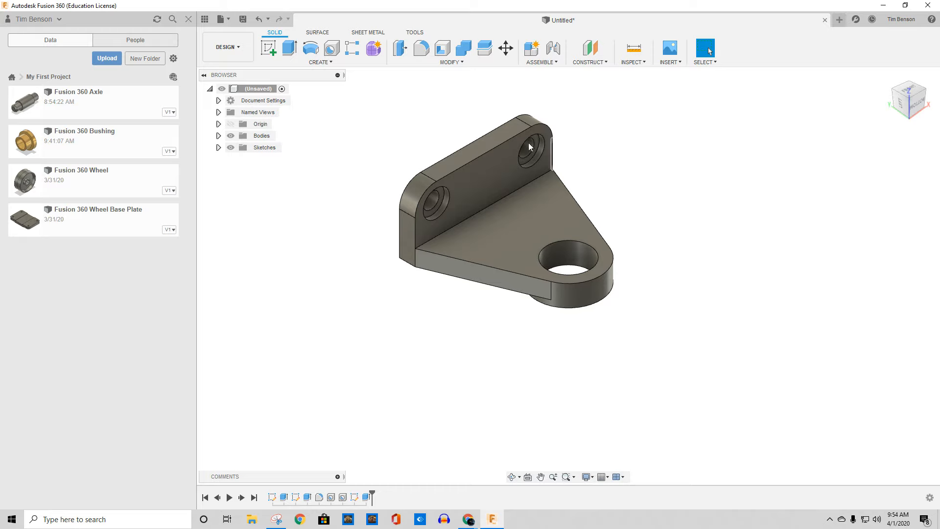
click(422, 49)
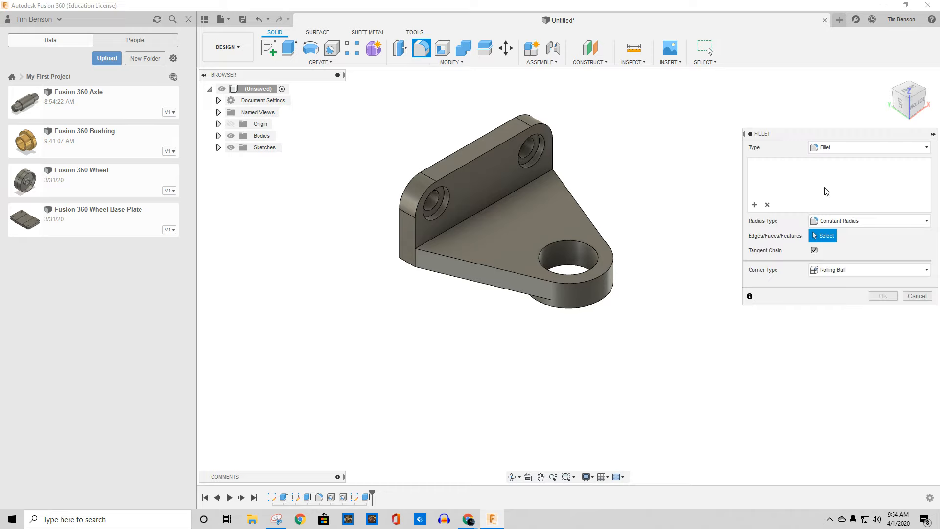
click(524, 273)
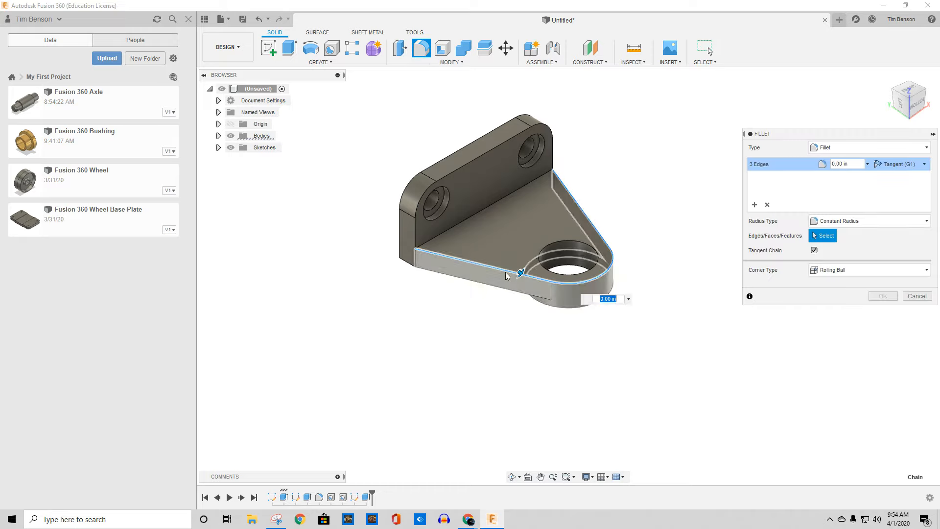
click(440, 180)
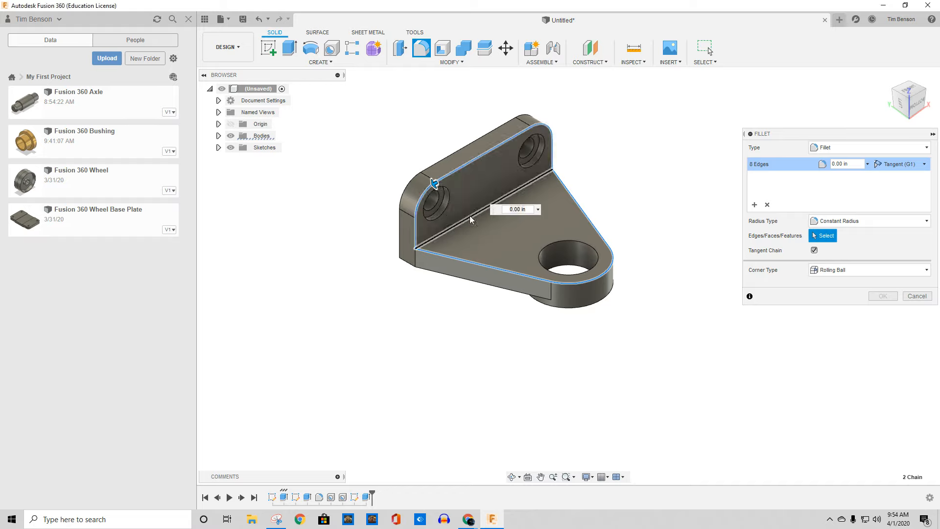
click(469, 215)
click(838, 164)
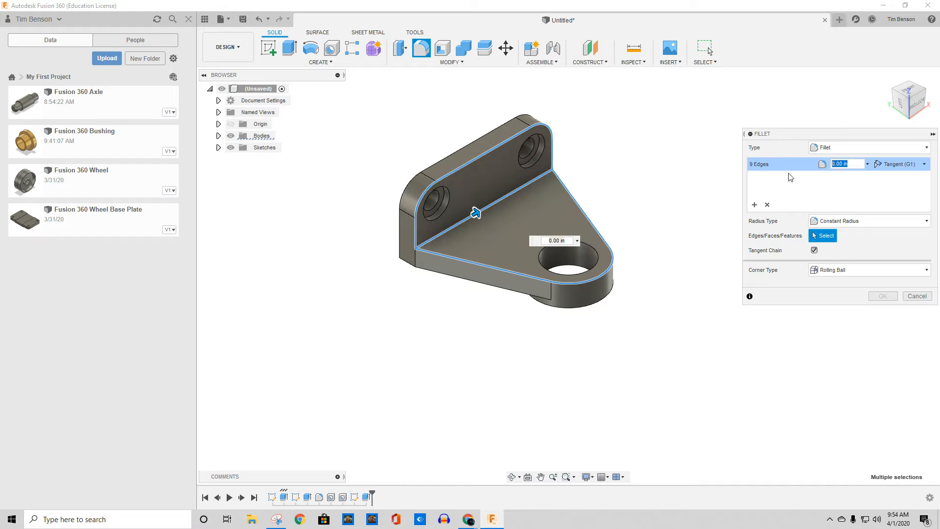
text(.125)
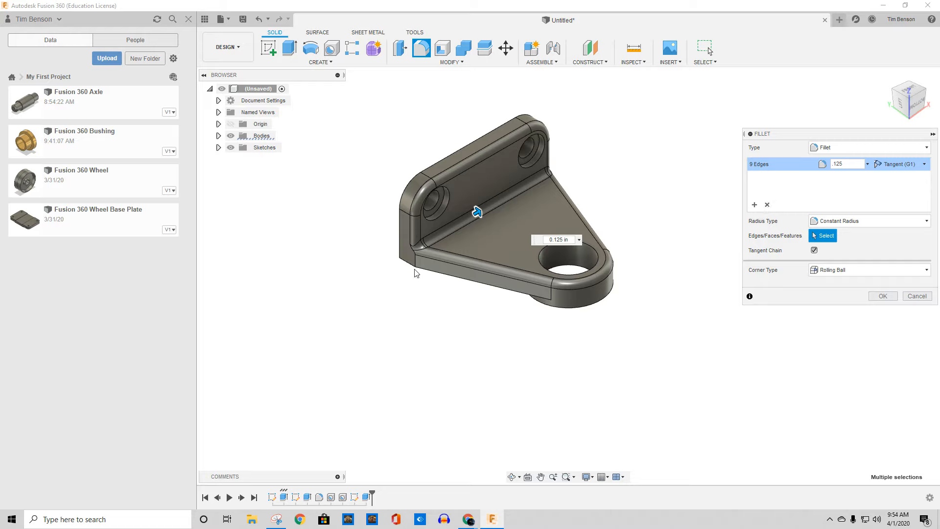
click(883, 296)
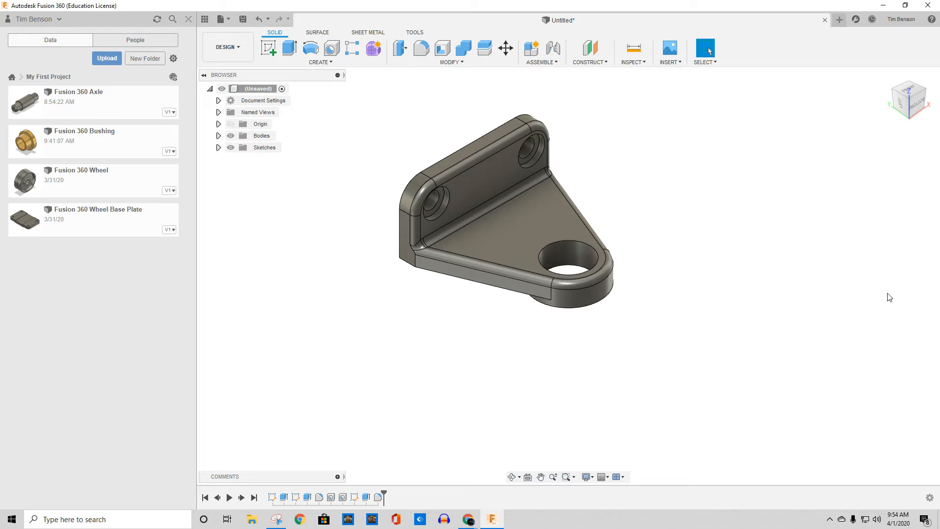
Step: Try to fillet the short edges at both ends of the plate-to-flange junction with a 0.125 in radius
click(421, 47)
click(416, 261)
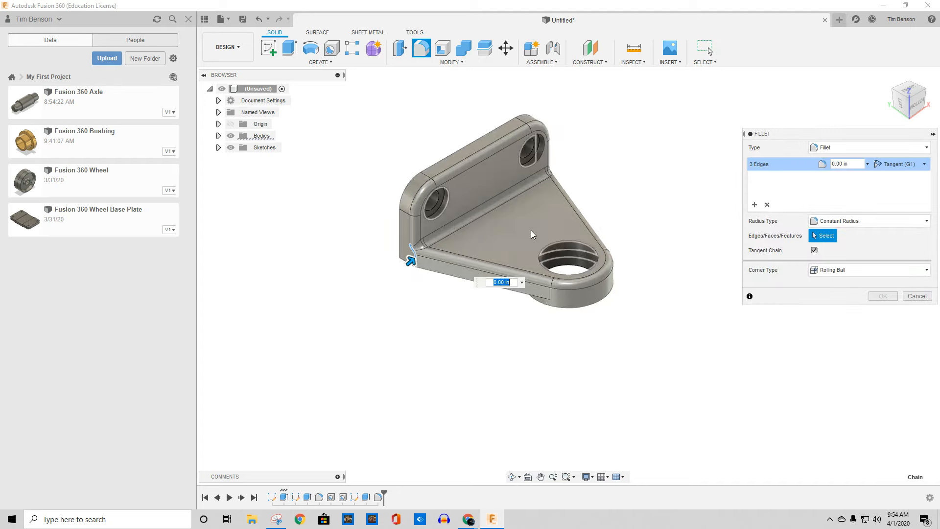
click(920, 97)
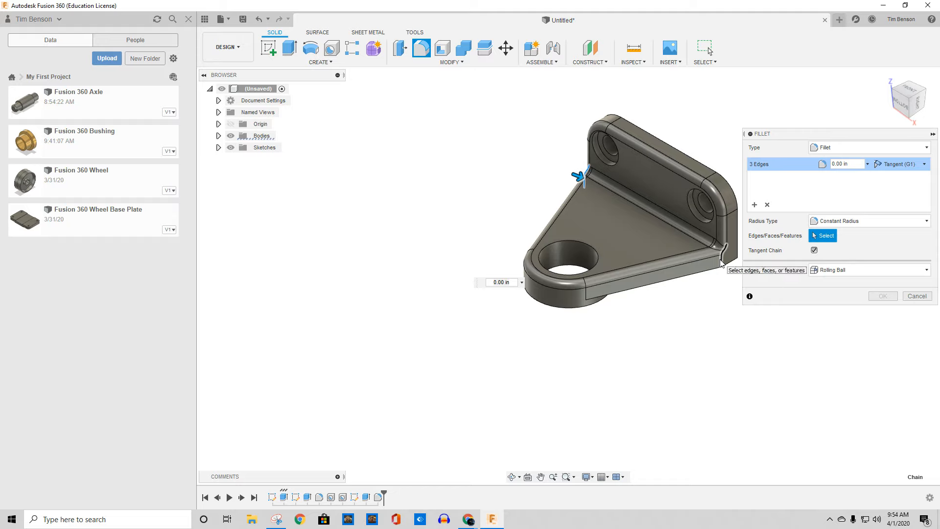
click(724, 263)
text(.125)
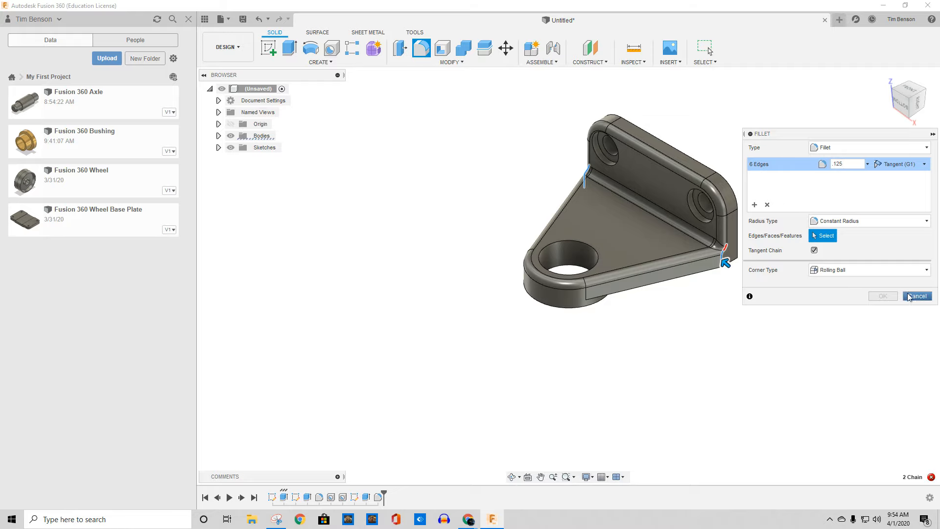
click(882, 296)
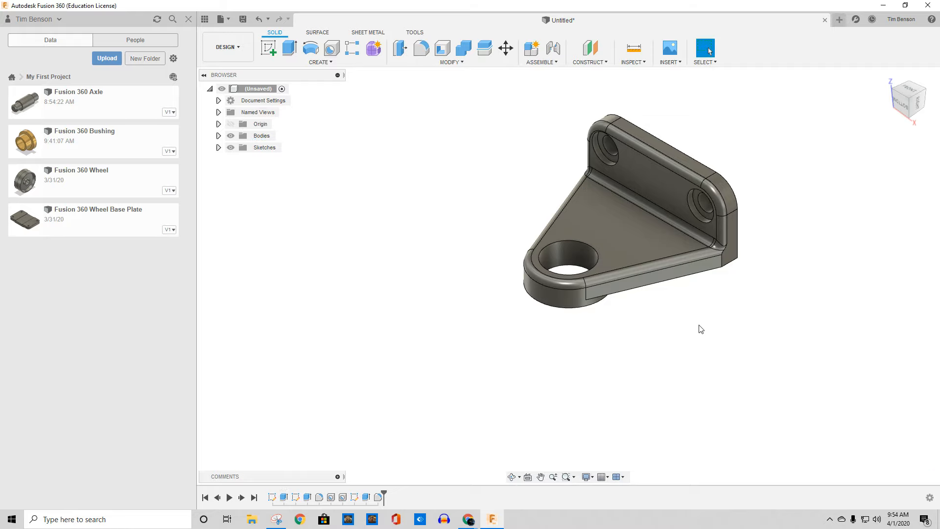
Step: Save the design as "Fusion 360 Wheel Support" in My First Project
click(924, 91)
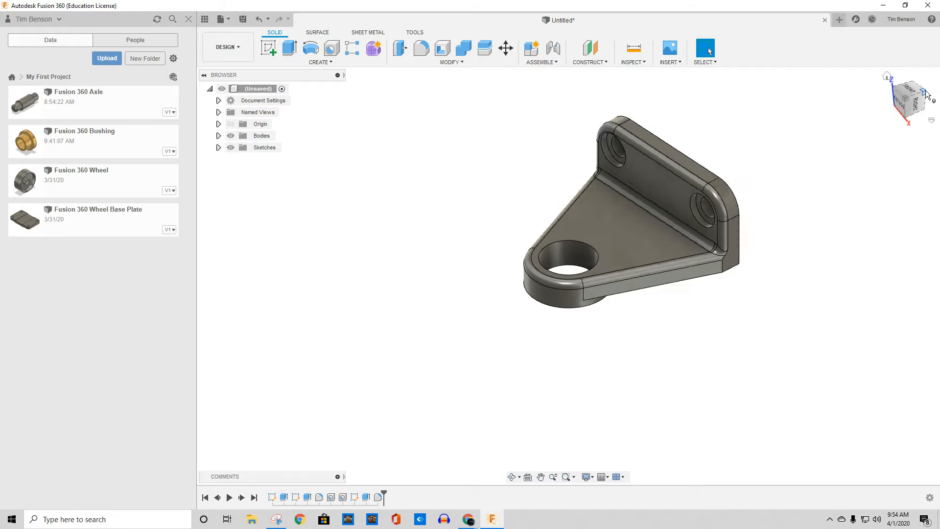
click(917, 102)
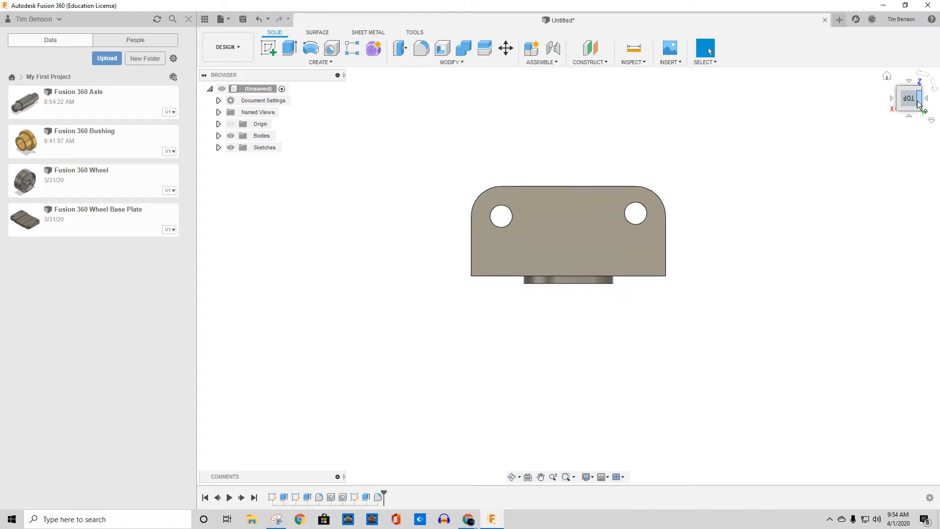
click(910, 118)
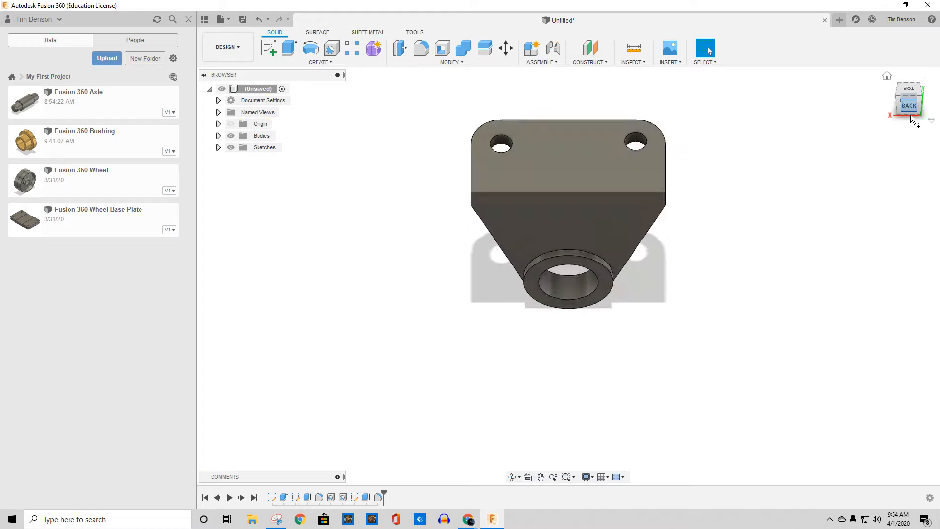
click(897, 87)
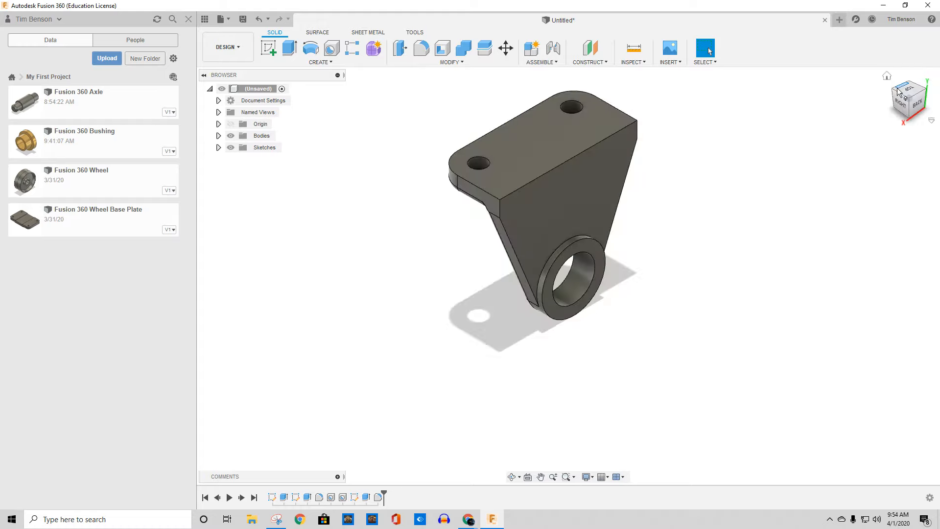
click(893, 90)
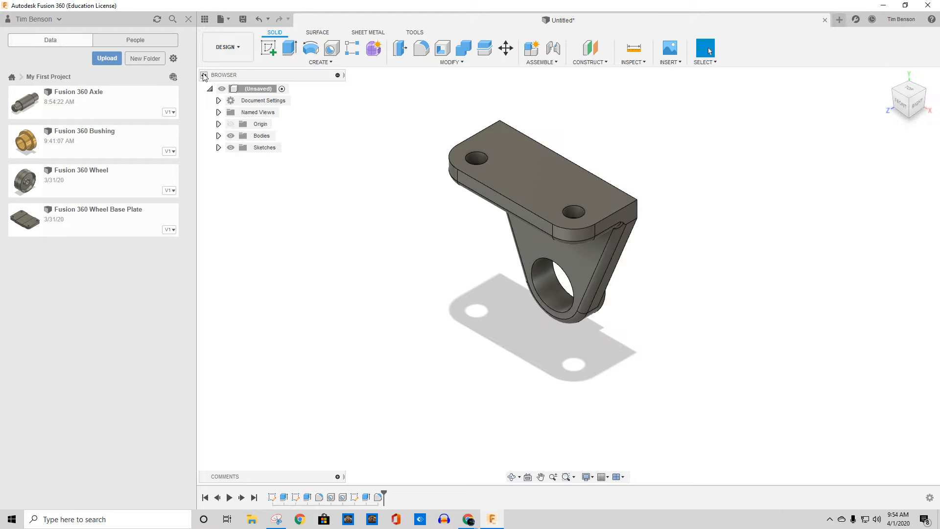
click(237, 21)
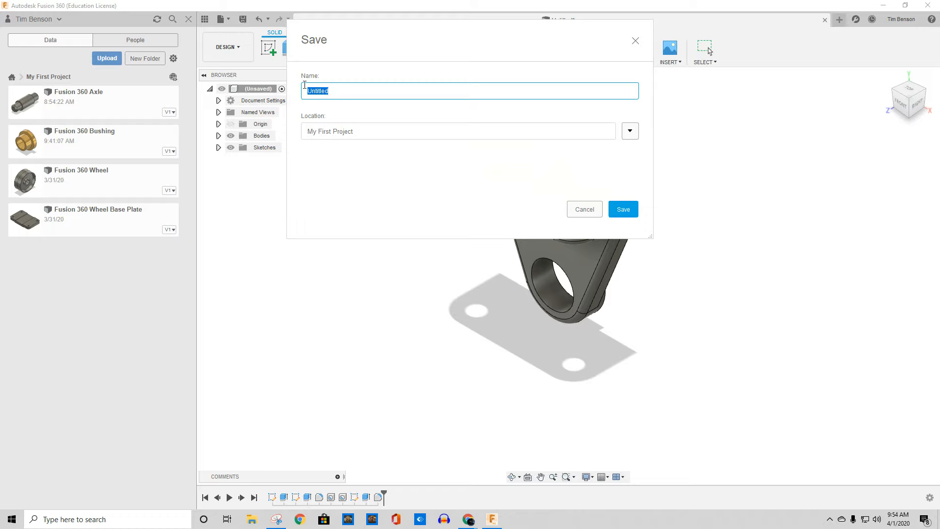
text(Fusion 360 Wheel Support)
key(Return)
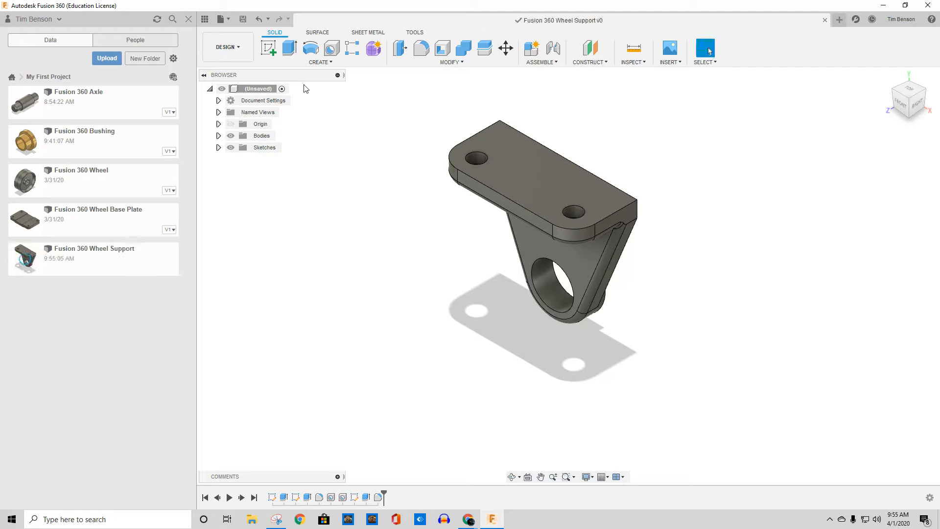